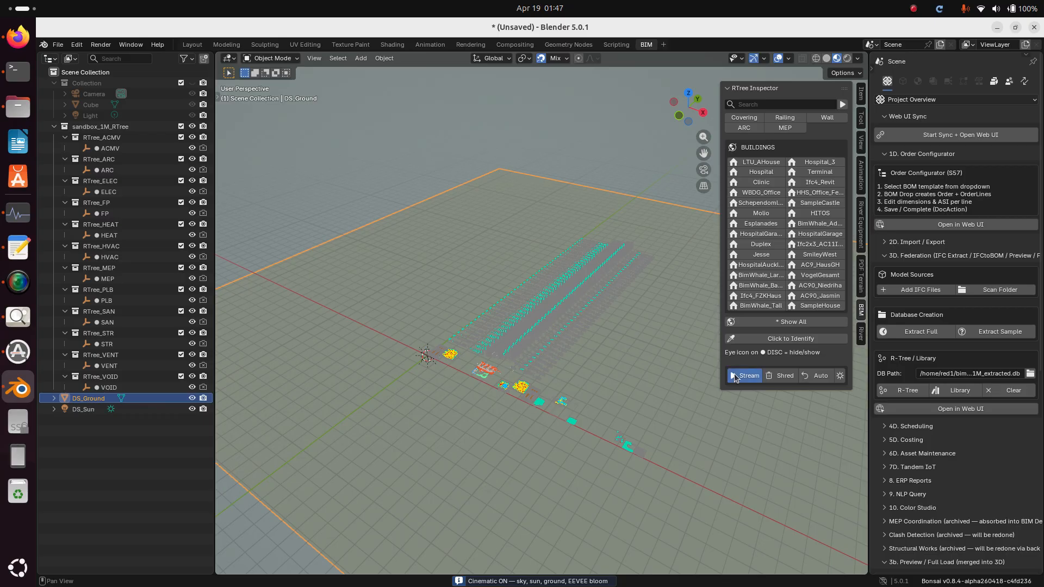
Step: Turn on direct streaming of the R-Tree buildings and examine the Esplanades building as it loads
click(734, 377)
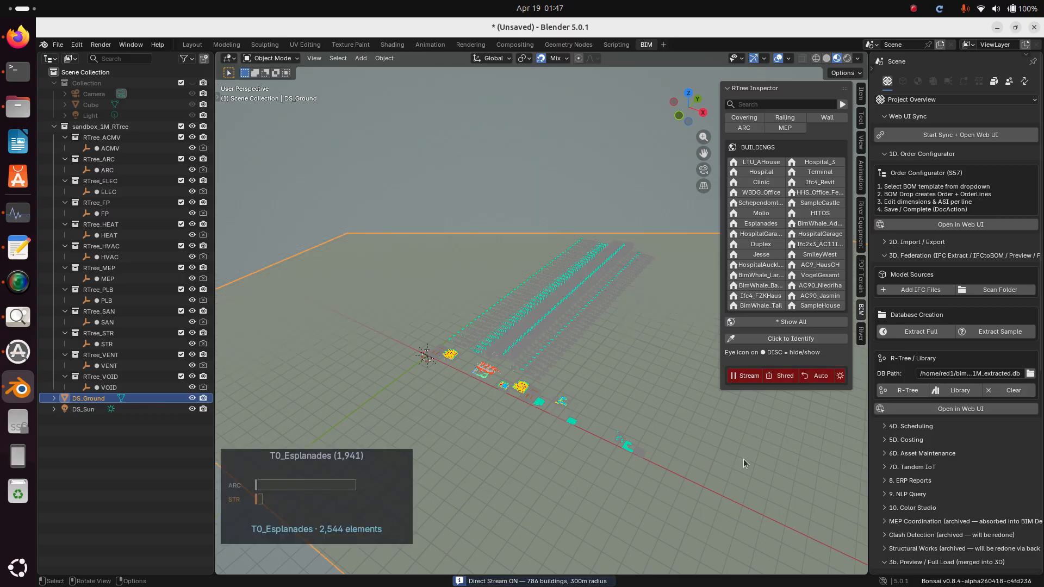
middle_drag(743, 459, 743, 459)
scroll(743, 459, up, 5)
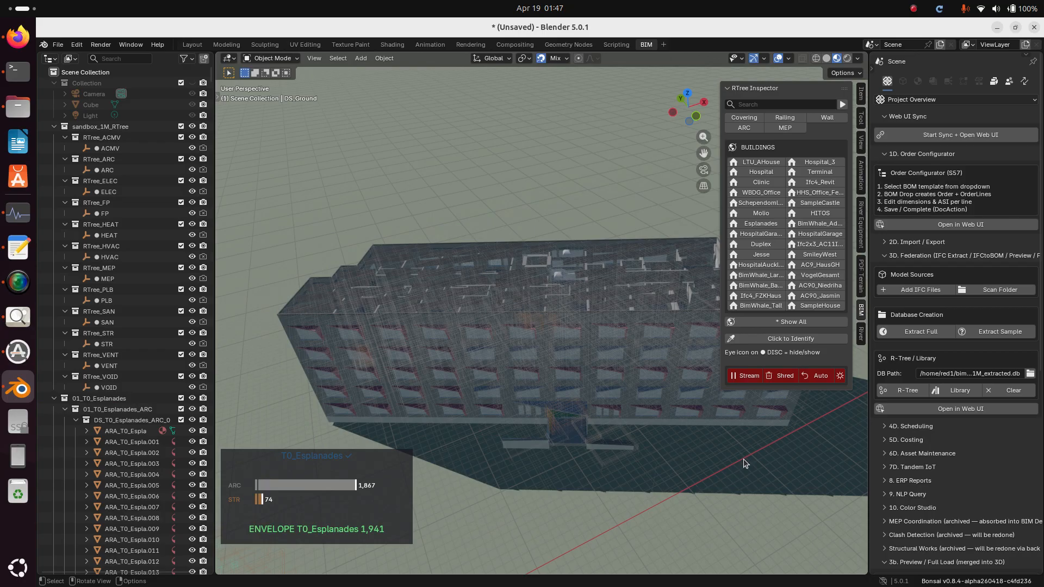
scroll(743, 459, up, 2)
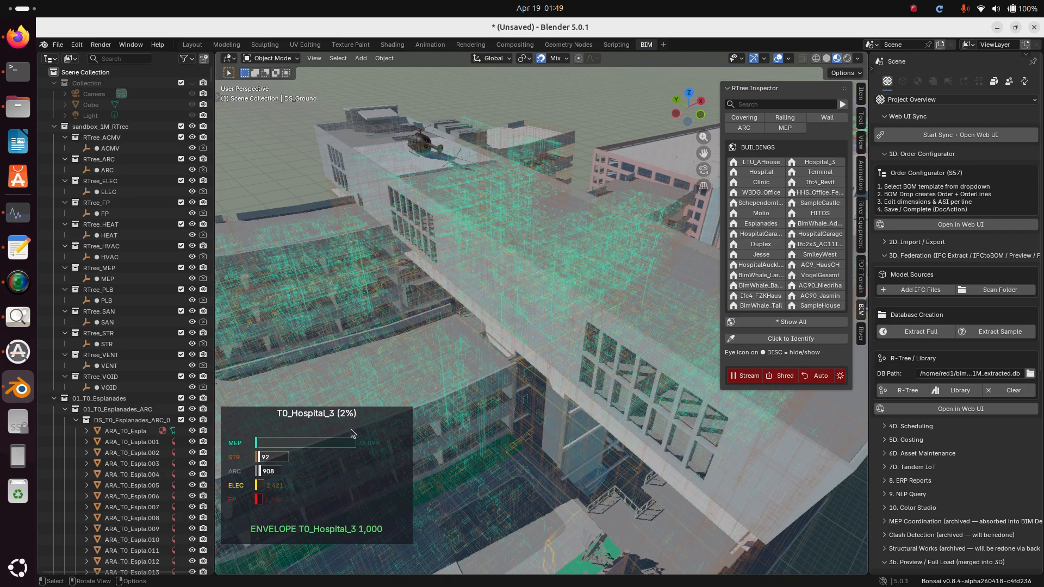
Step: Check CPU and memory use in System Monitor and read the Hospital_3 streaming log in the terminal
click(18, 213)
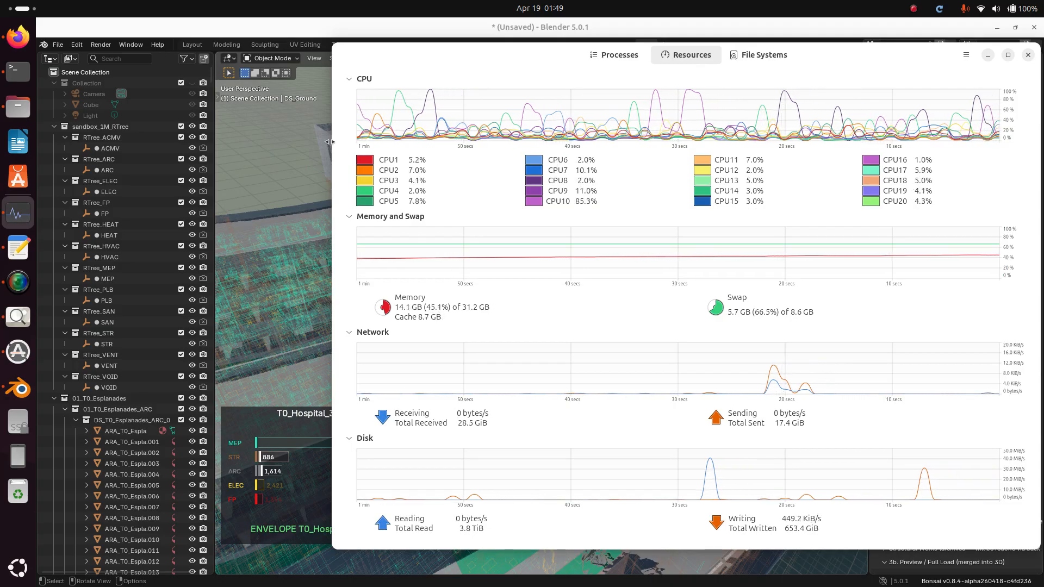
click(221, 27)
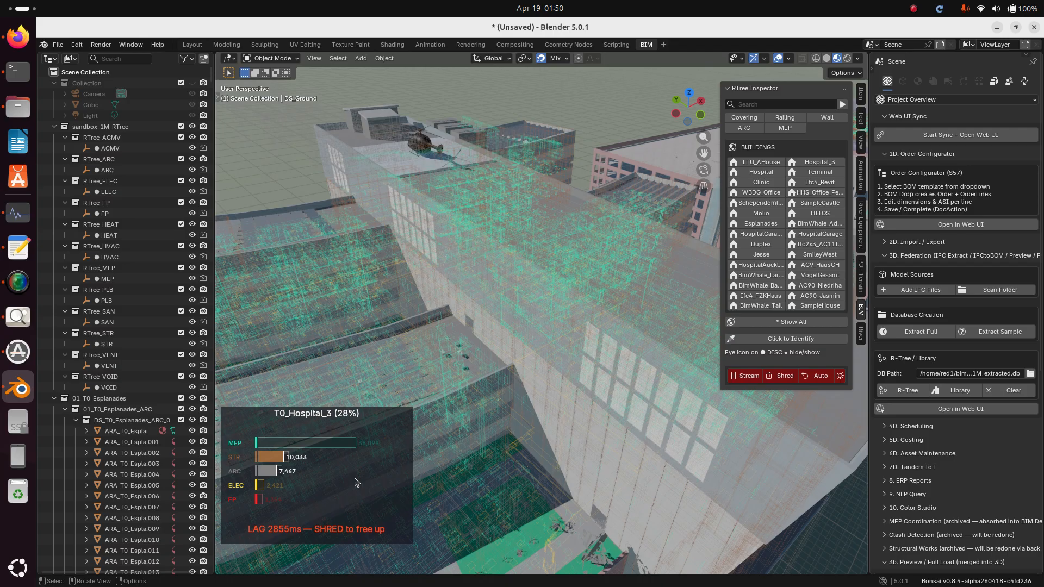
click(17, 70)
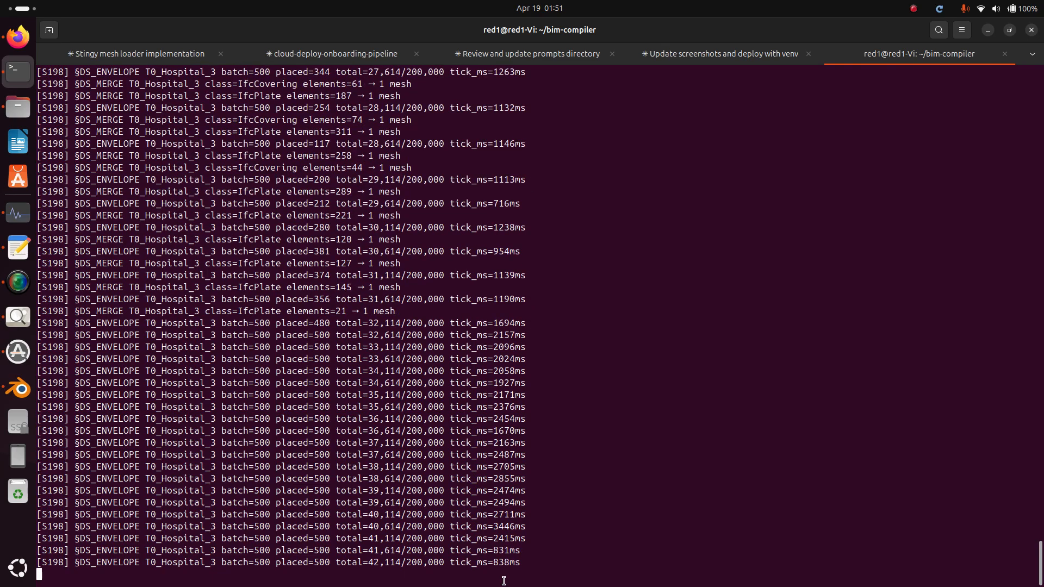
click(21, 389)
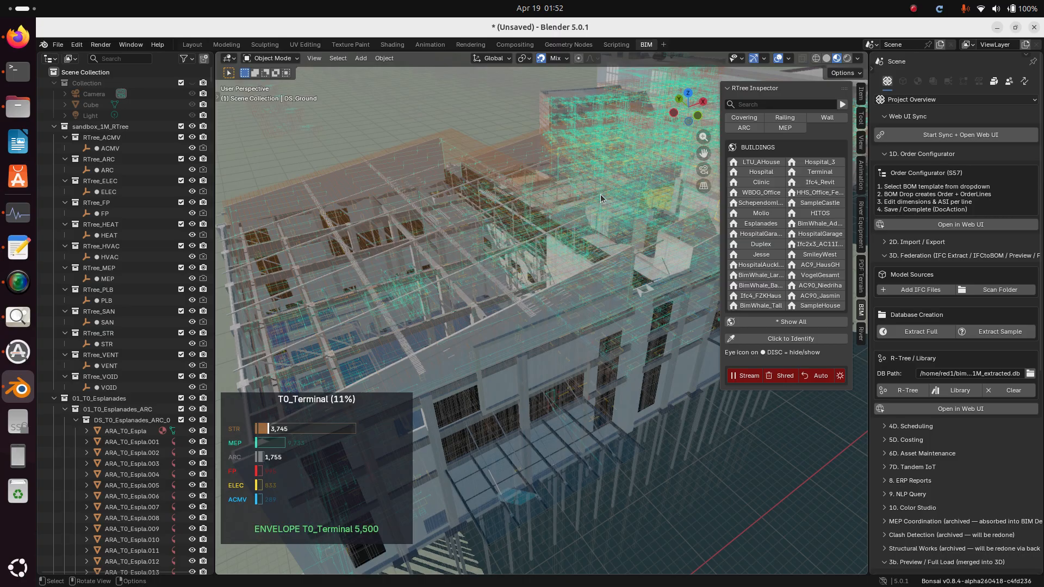
Step: Check the memory load in System Monitor while the Terminal building's envelope streams in Blender
click(20, 226)
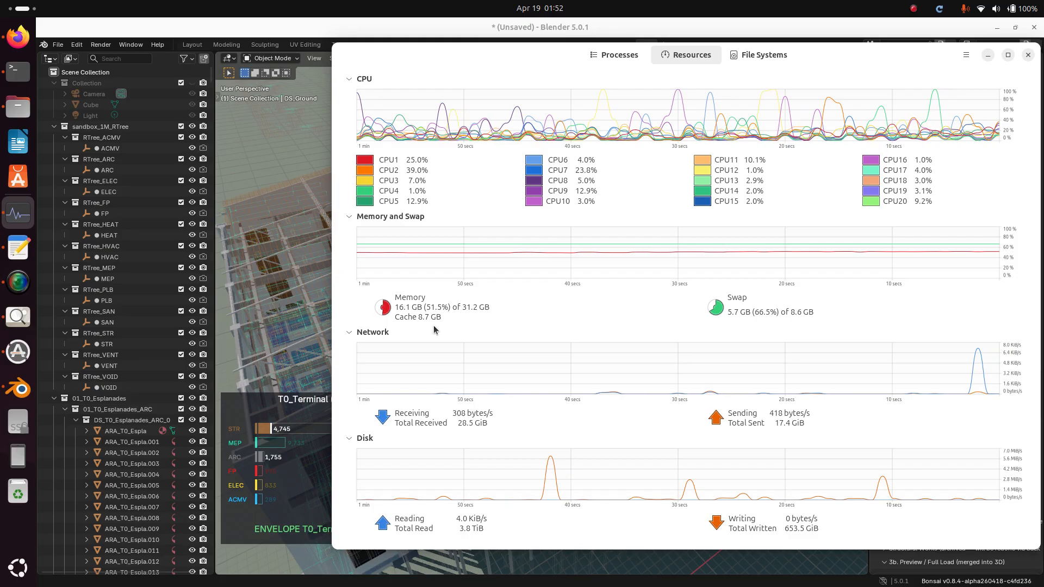
click(273, 184)
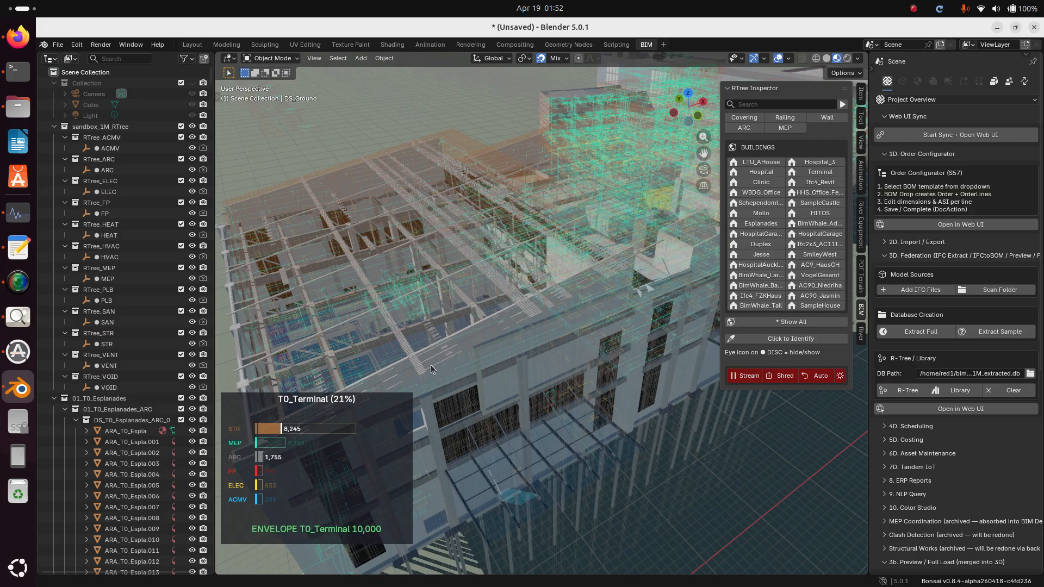
click(917, 8)
click(848, 33)
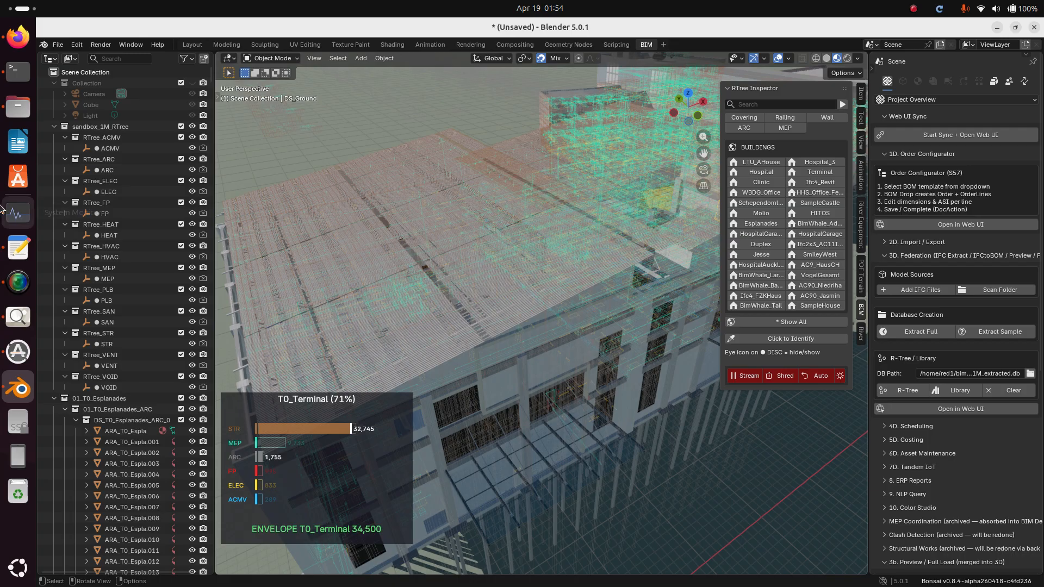
Step: Read the Terminal building's streaming log in the bim-compiler terminal session and return to Blender
click(18, 71)
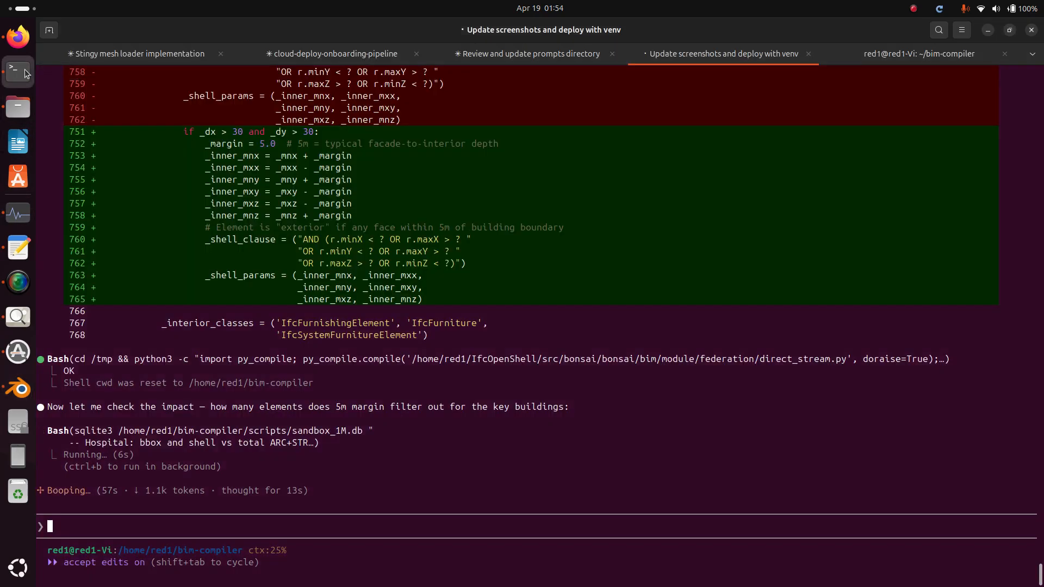
click(855, 60)
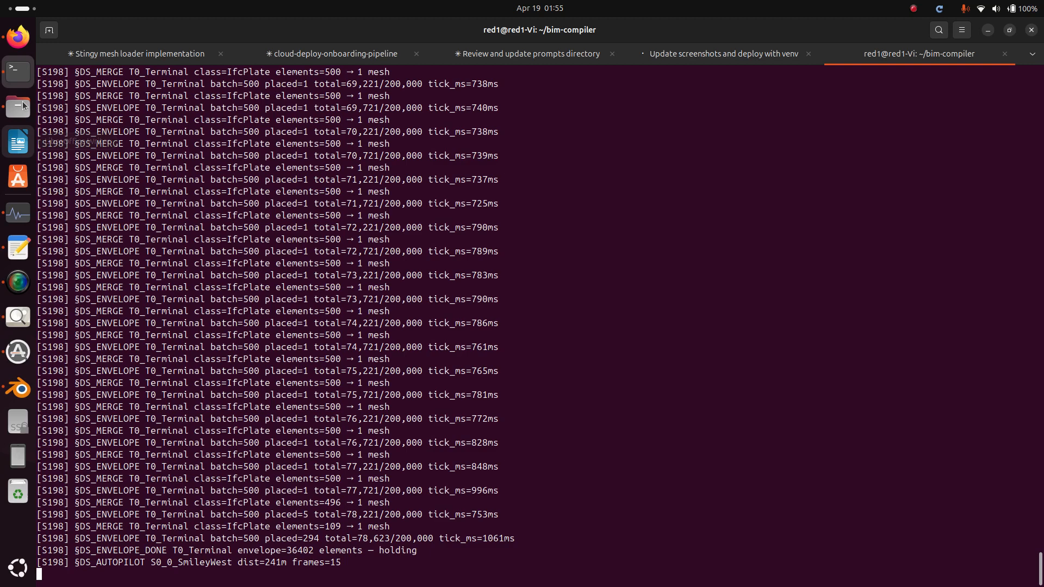
click(18, 385)
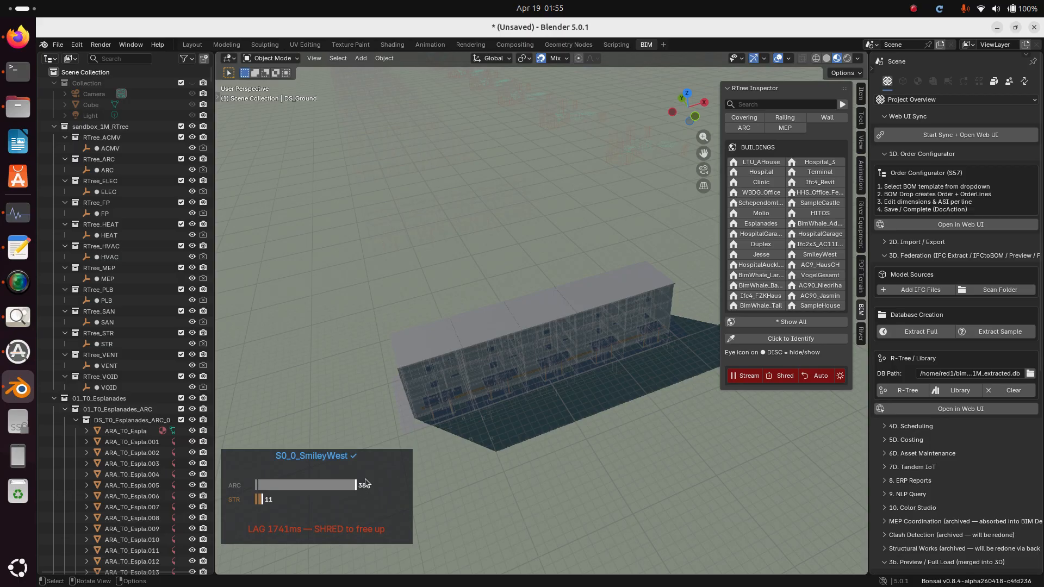
Step: Examine the streamed building beyond SmileyWest and check memory use again in System Monitor
middle_drag(423, 407, 432, 506)
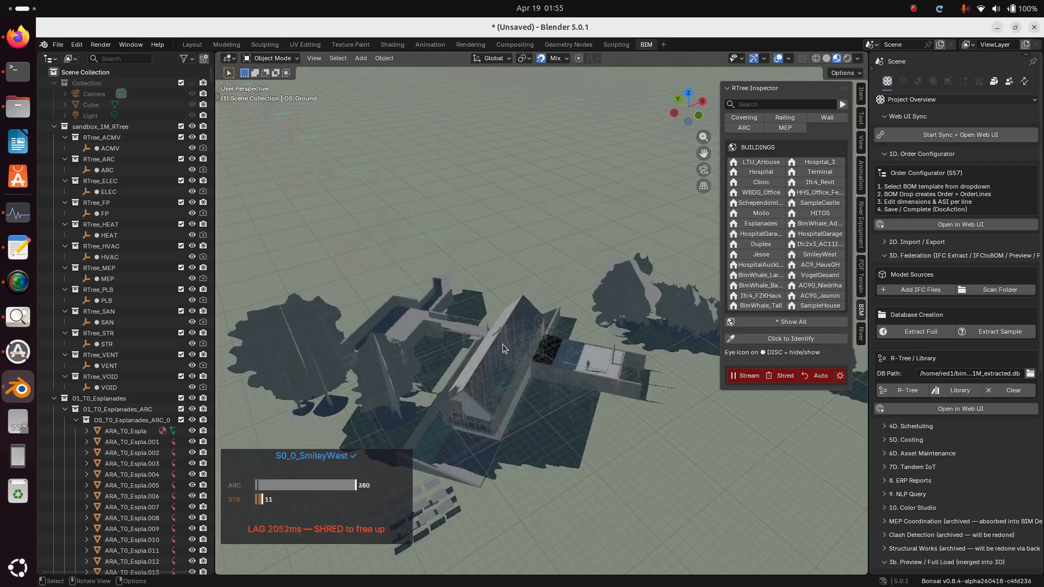
shift+middle_drag(496, 431, 379, 545)
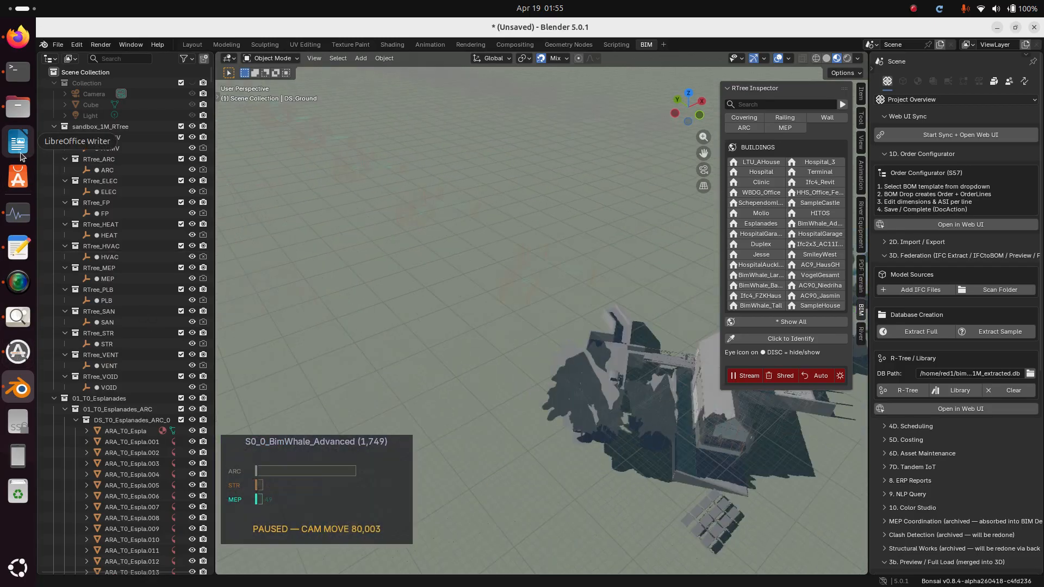
click(22, 215)
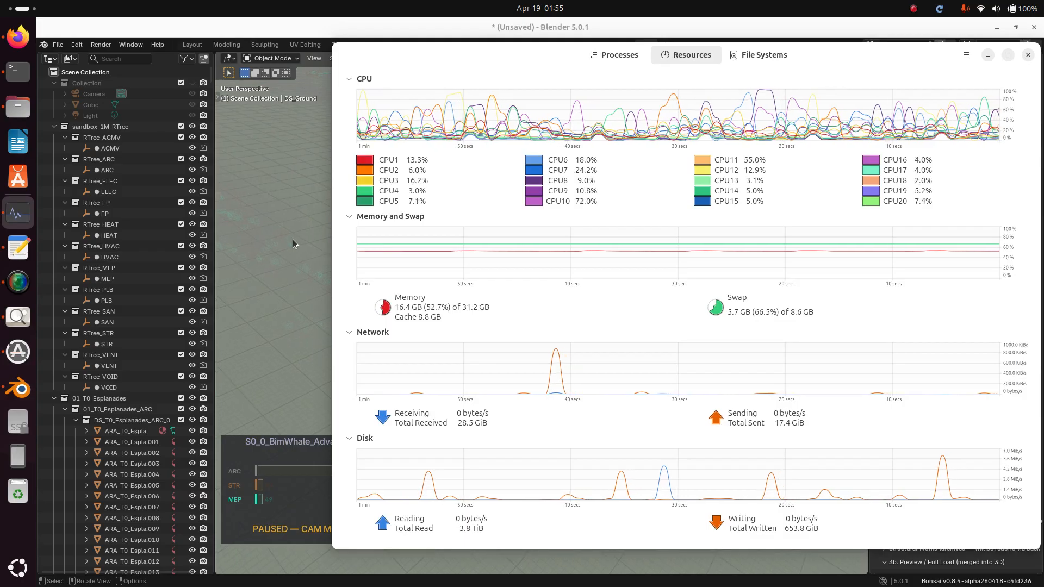
click(303, 309)
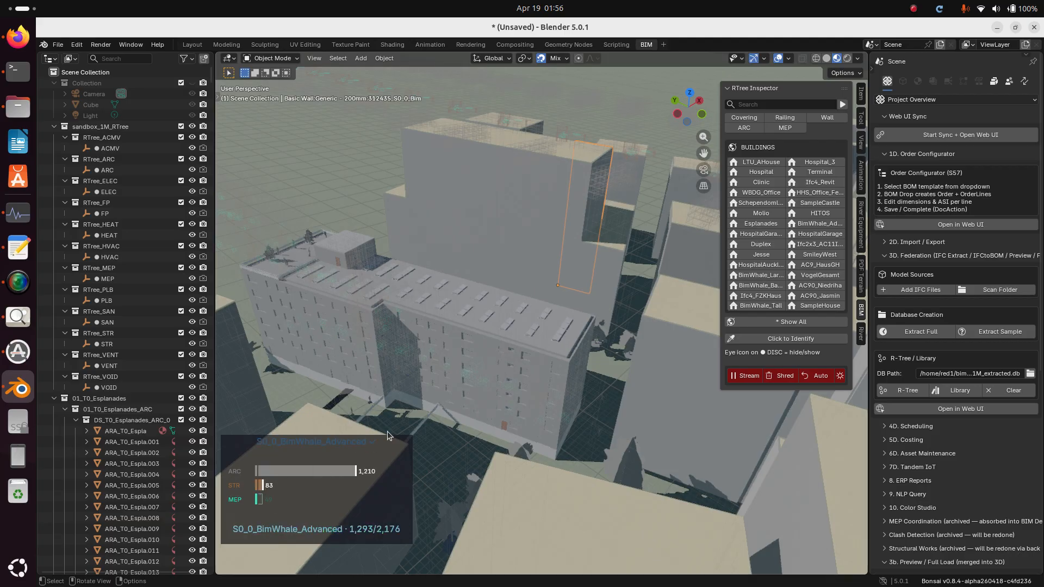
Step: Inspect the streamed buildings around BimWhale_Advanced, Molio and SampleCastle in the 3D scene
scroll(348, 458, up, 8)
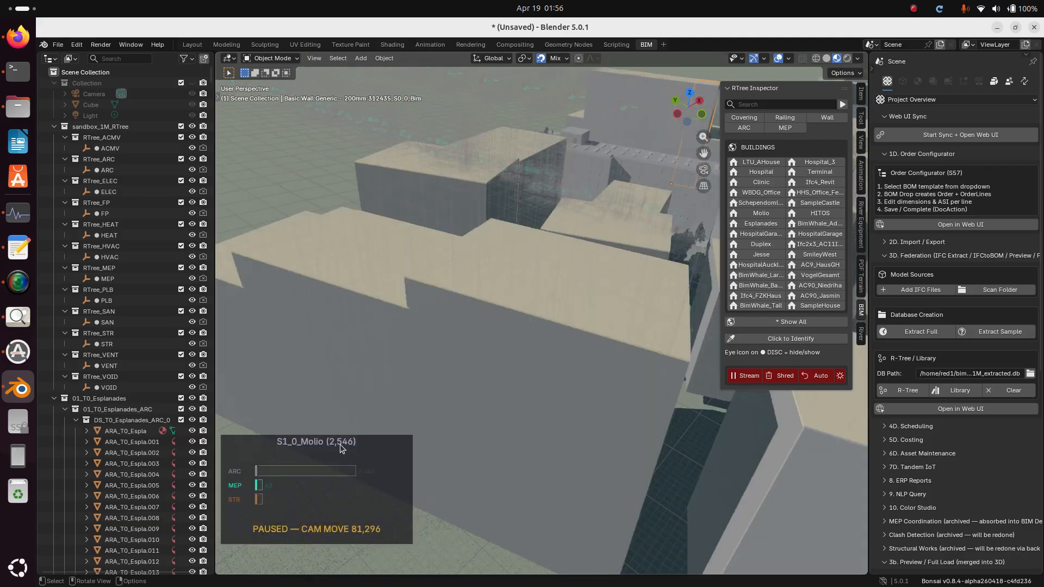
scroll(349, 446, up, 6)
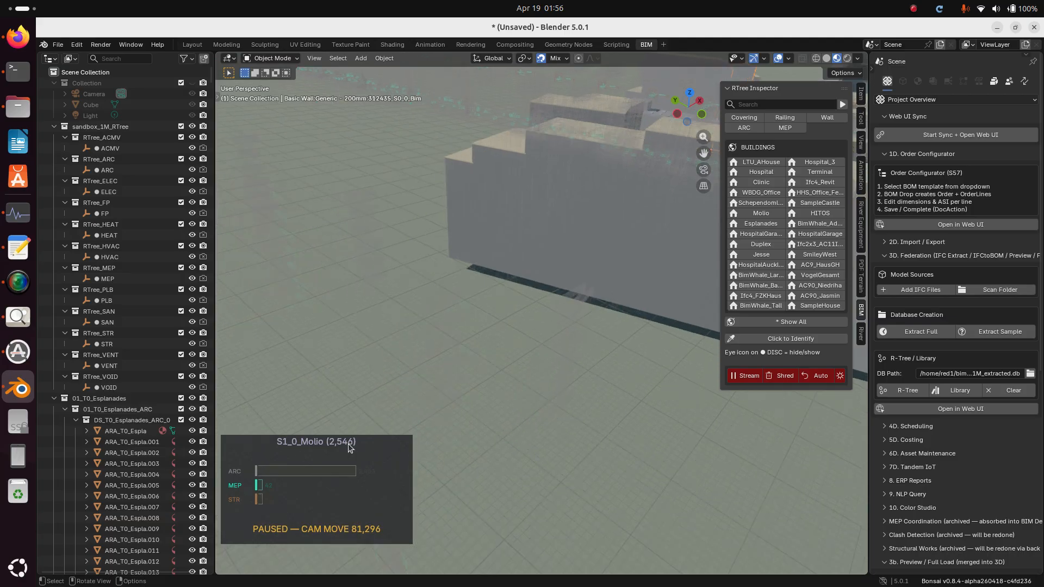
scroll(348, 447, up, 2)
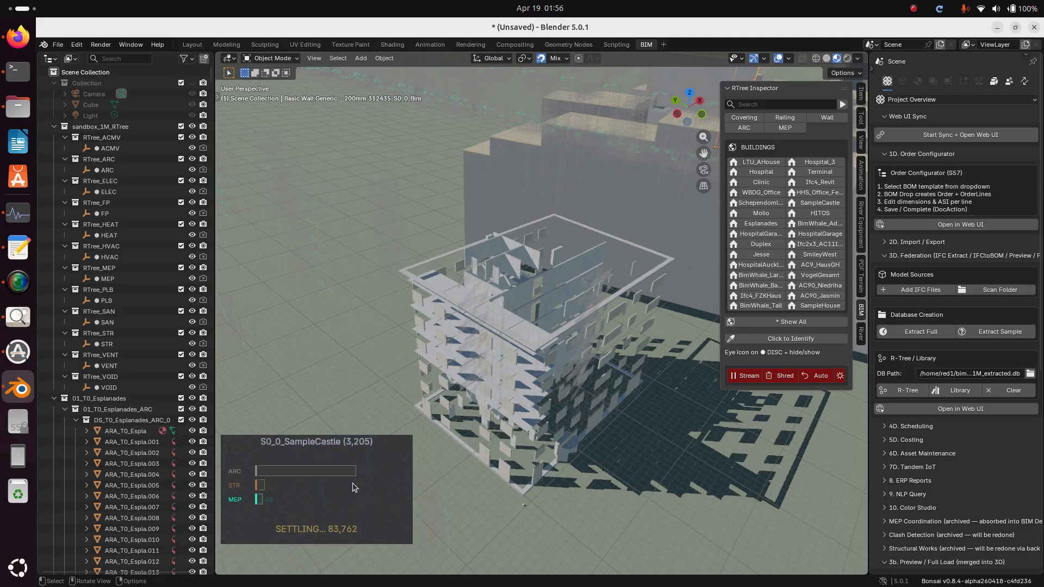
mouse_move(353, 483)
middle_down()
mouse_move(337, 514)
mouse_move(361, 499)
middle_up()
scroll(360, 500, down, 3)
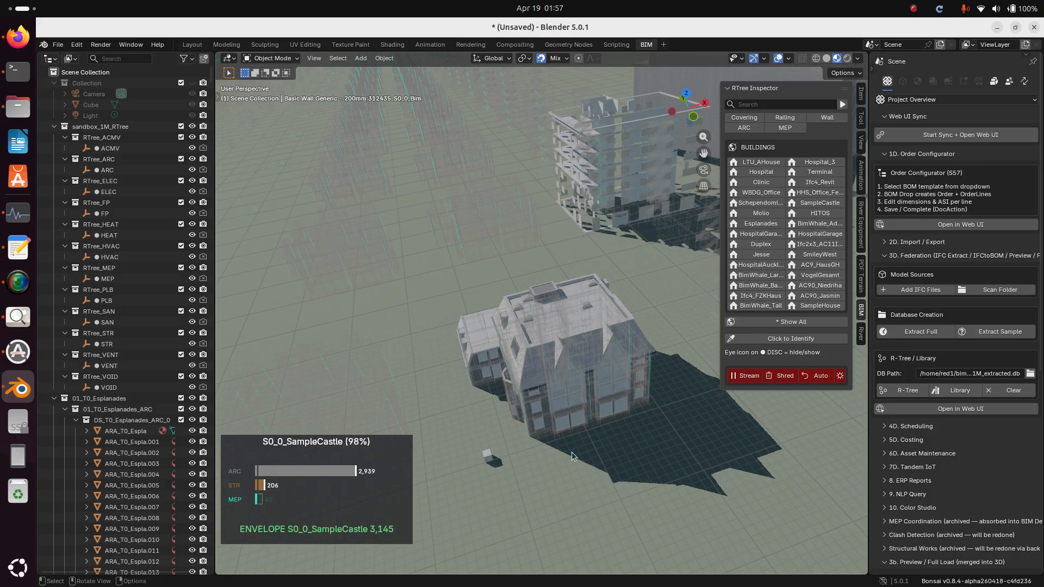
Step: Examine the area beside SampleCastle while Schependomlaan streams and check resource use in System Monitor
shift+middle_drag(473, 177, 628, 152)
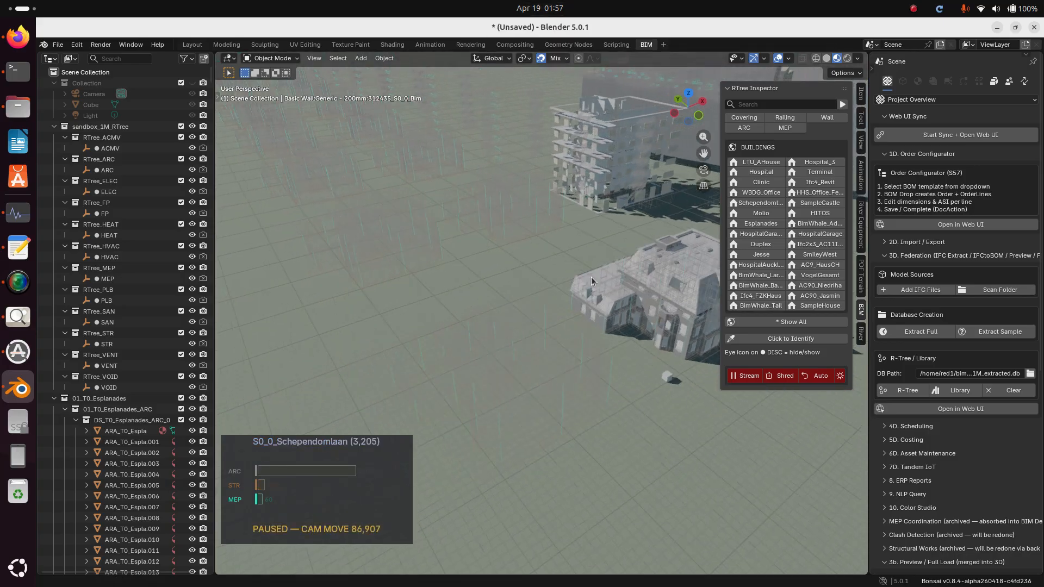
middle_drag(597, 380, 596, 380)
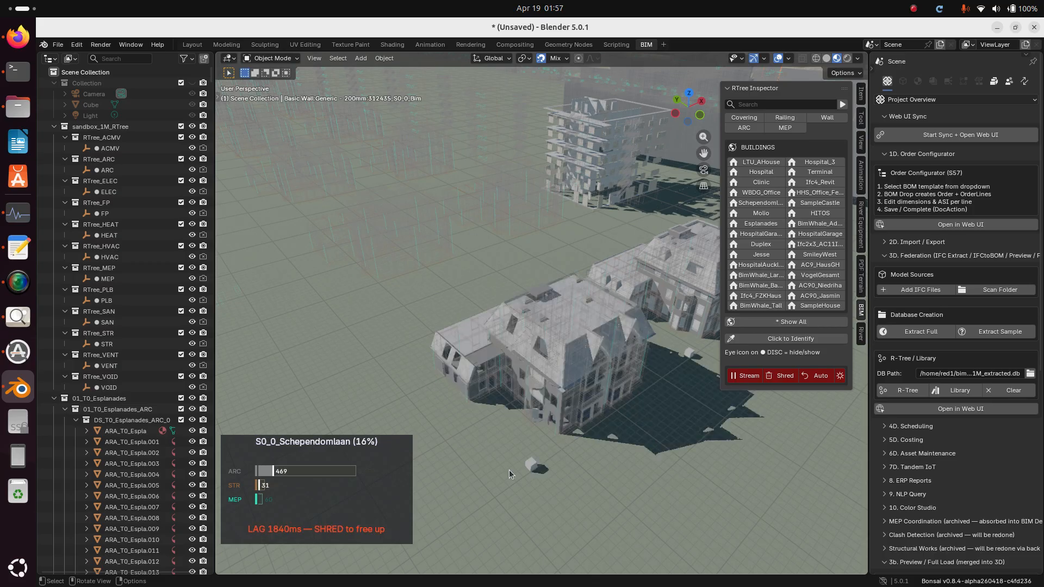
click(25, 212)
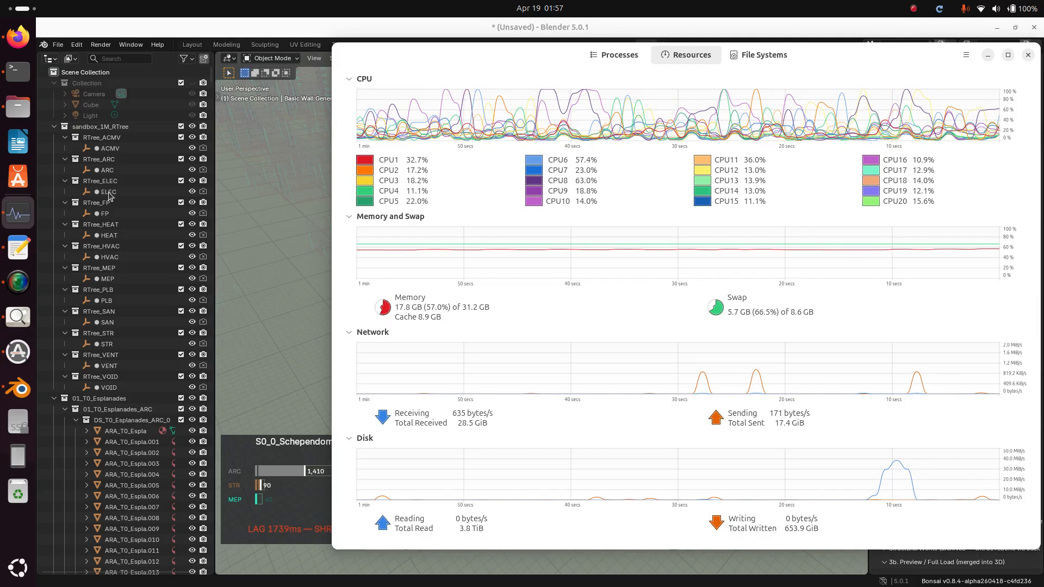
click(252, 273)
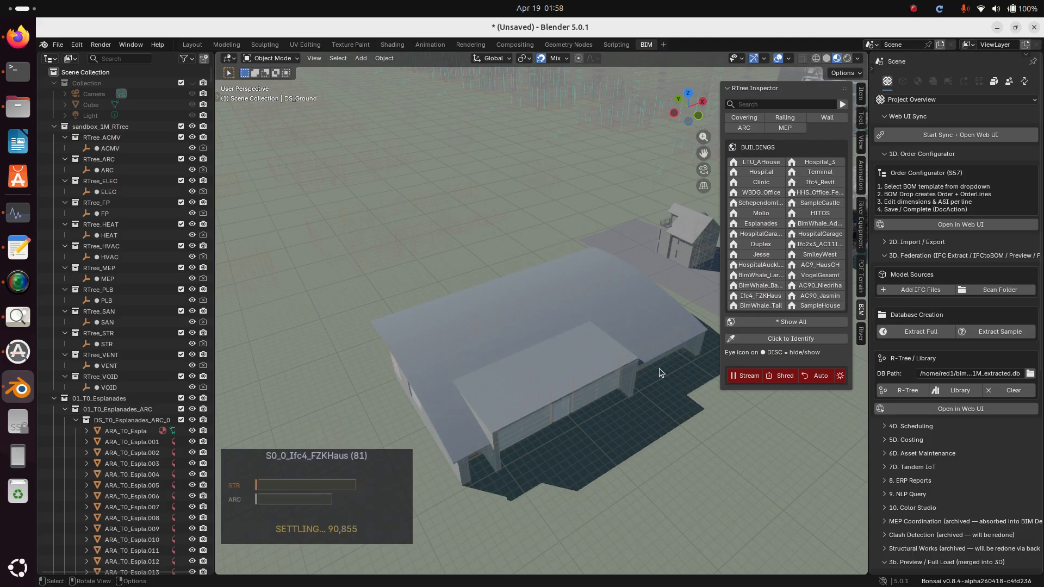
Step: Look over the streamed Ifc4_FZKHaus and AC9_HausGH houses and the HospitalGarage building
middle_drag(659, 367, 618, 371)
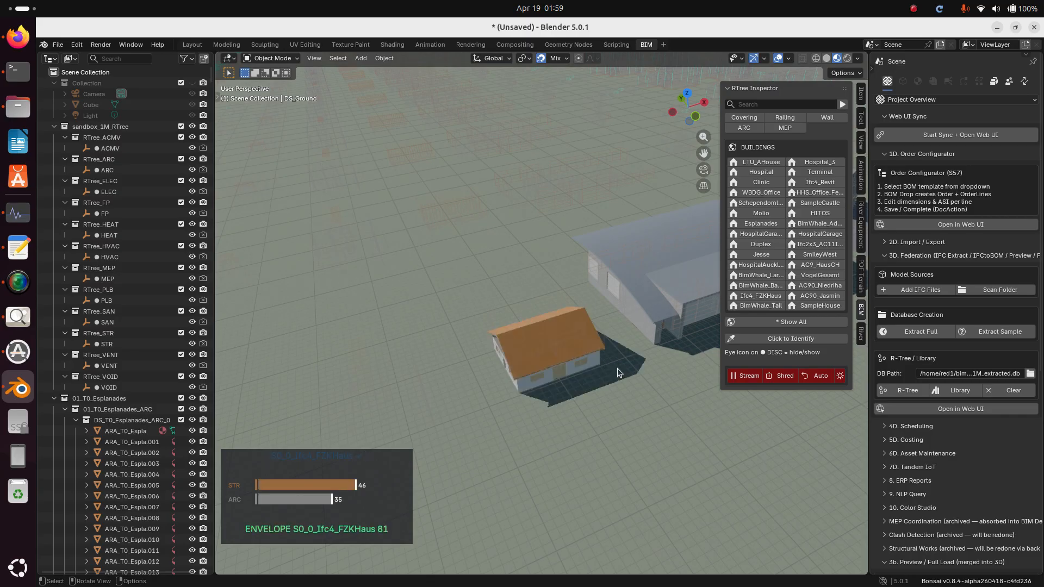
middle_drag(616, 368, 690, 253)
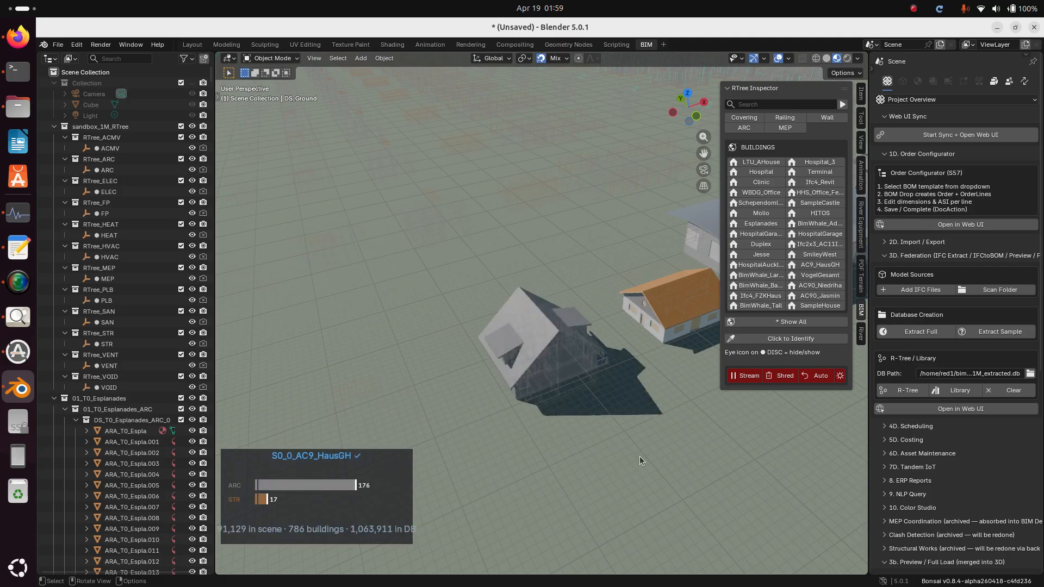
shift+scroll(640, 456, left, 5)
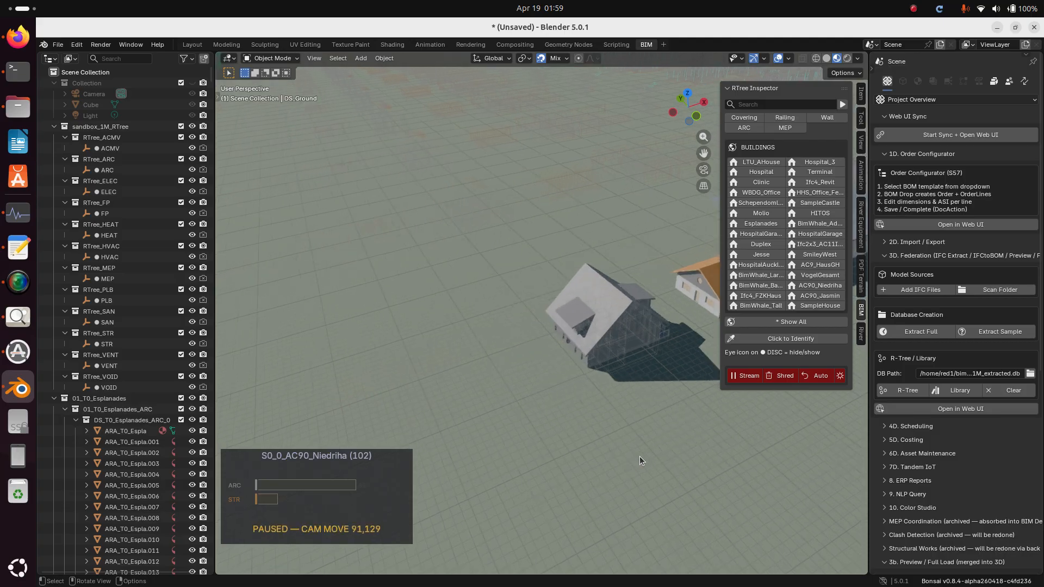
shift+scroll(639, 455, left, 5)
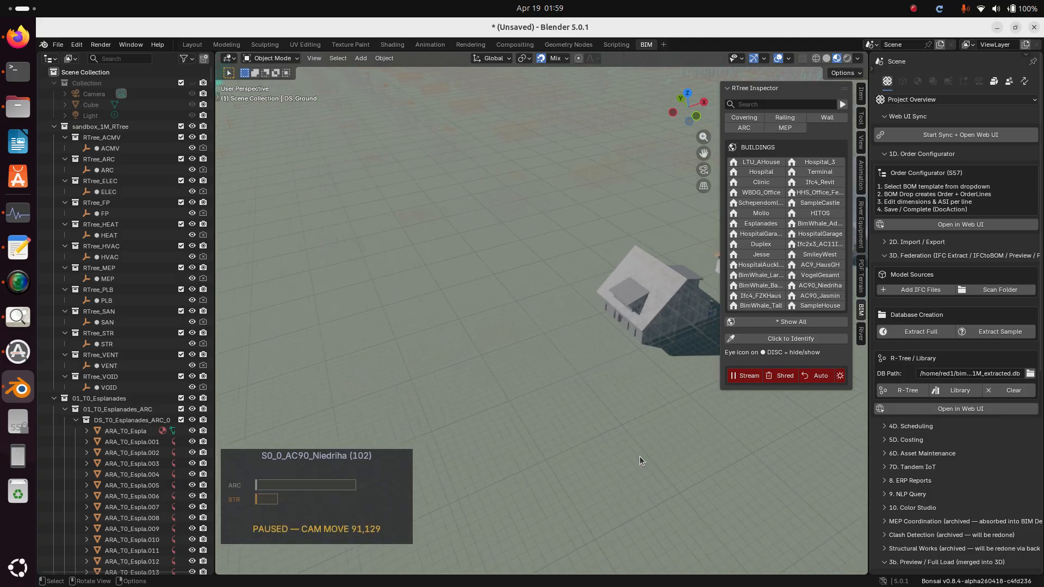
shift+scroll(639, 456, left, 3)
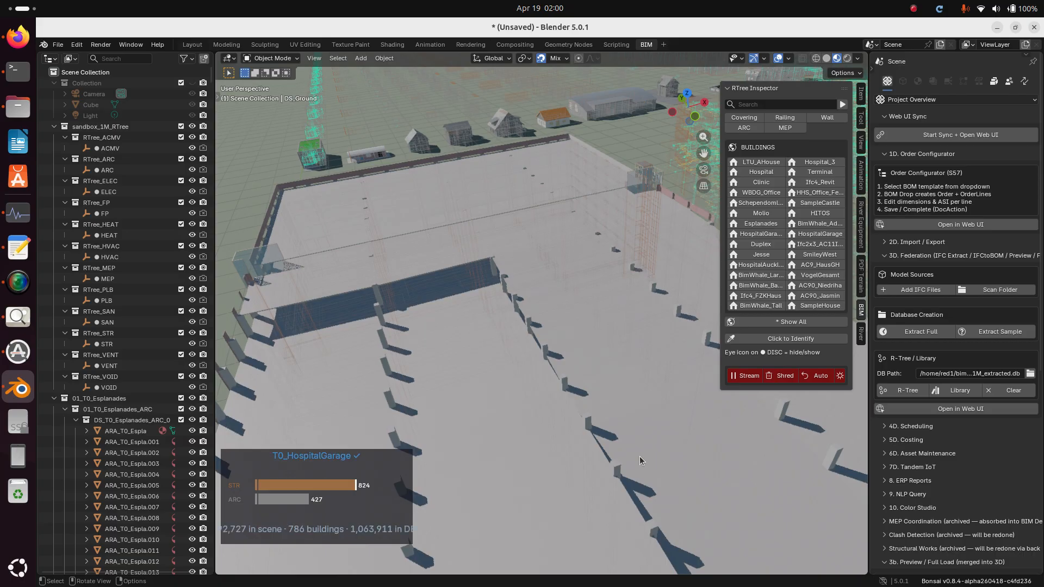
middle_drag(640, 456, 639, 456)
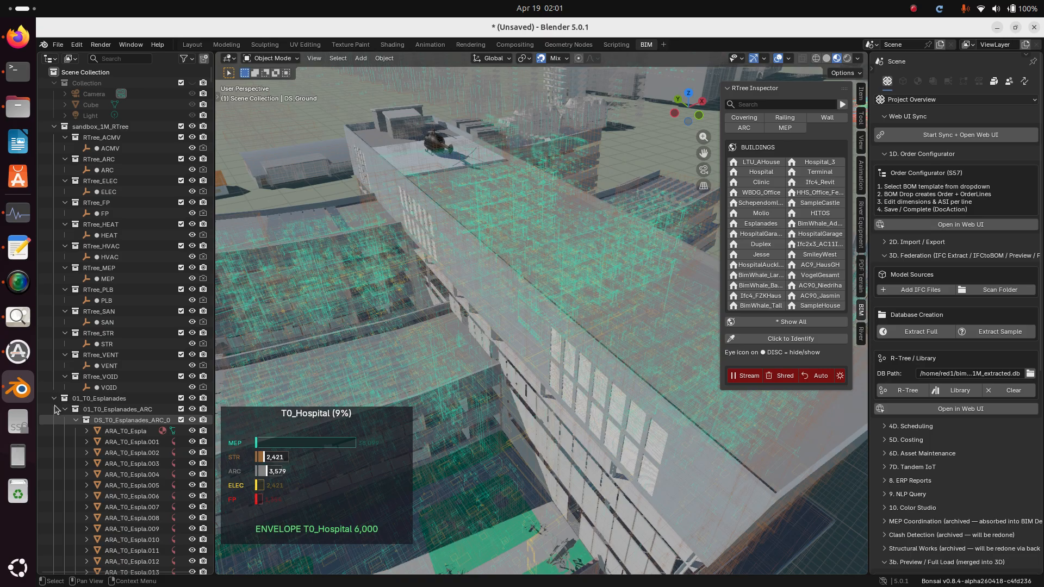
Step: Stop direct streaming at the Hospital building and check memory use in System Monitor
click(54, 398)
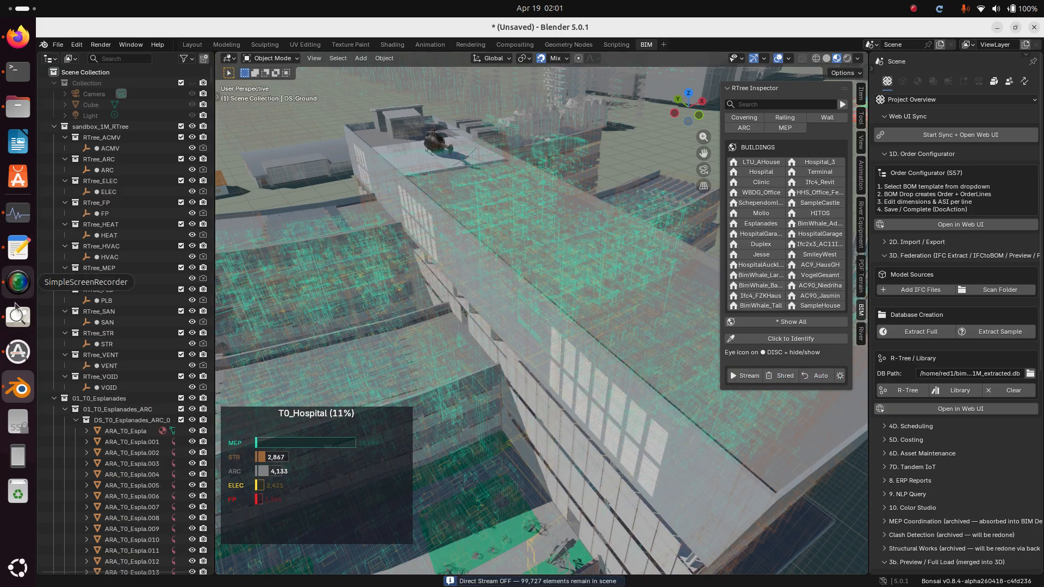
click(15, 213)
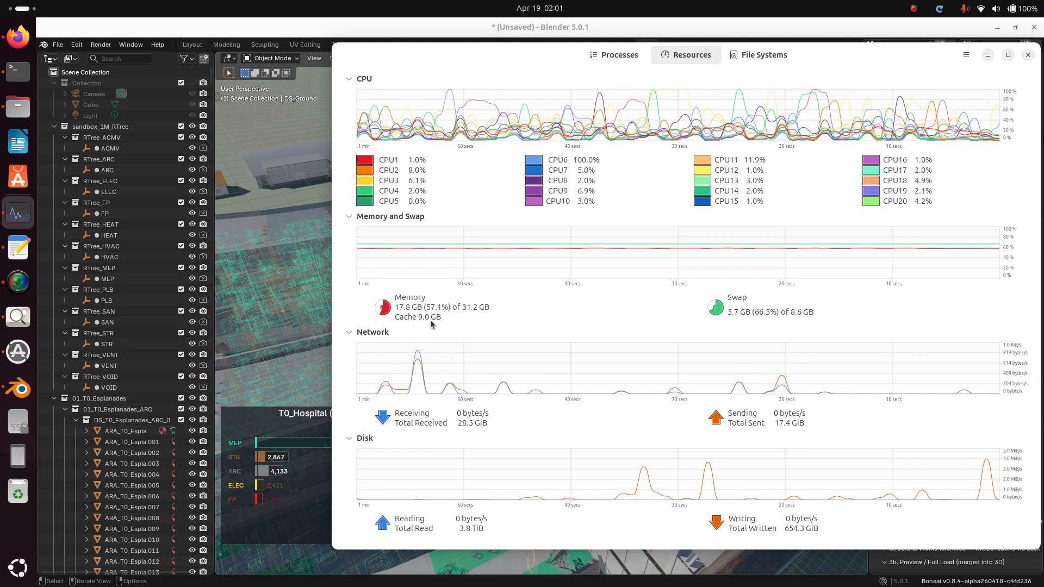
click(270, 351)
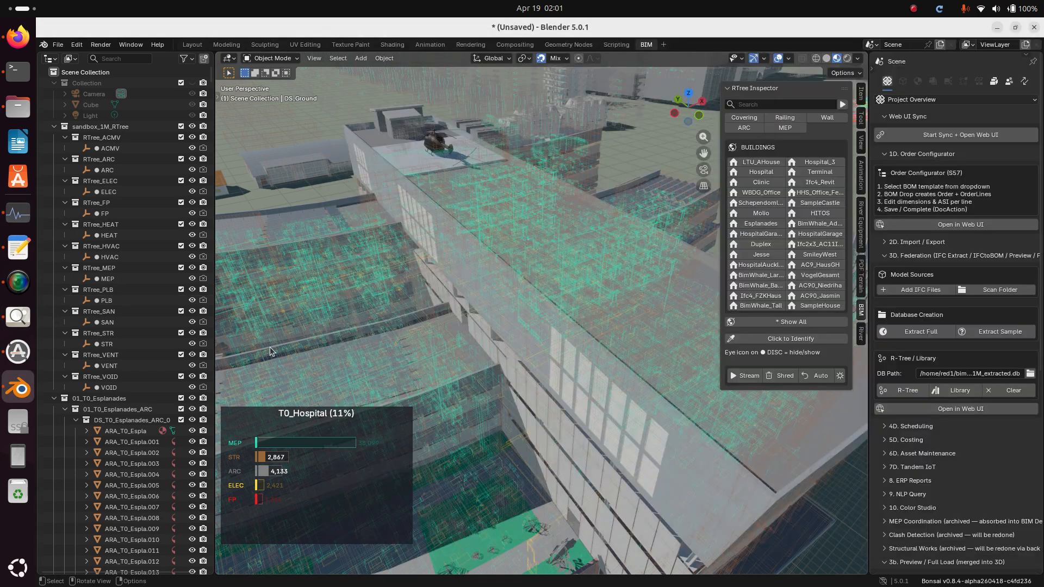
click(383, 359)
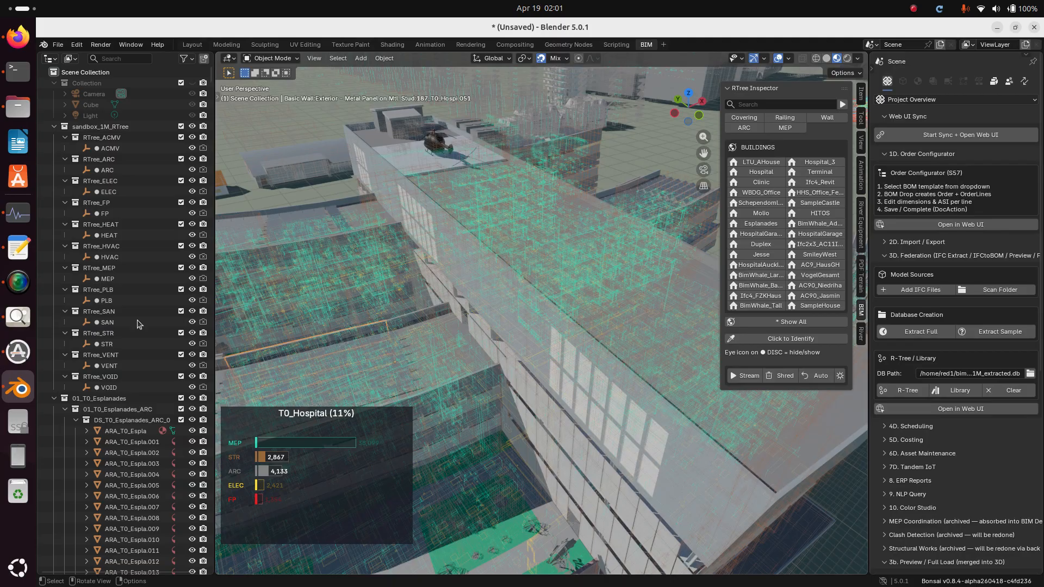
Step: Collapse the expanded building collections in the outliner, from 01_T0_Esplanades through 19_S0_0_BimWhale_Basic and the streamed buildings below it
click(53, 398)
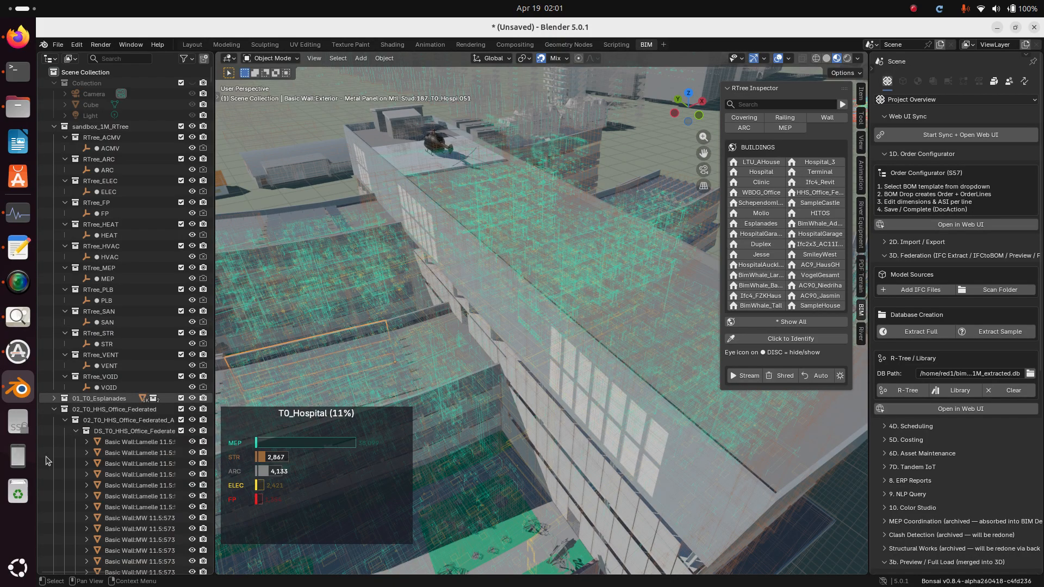
click(55, 410)
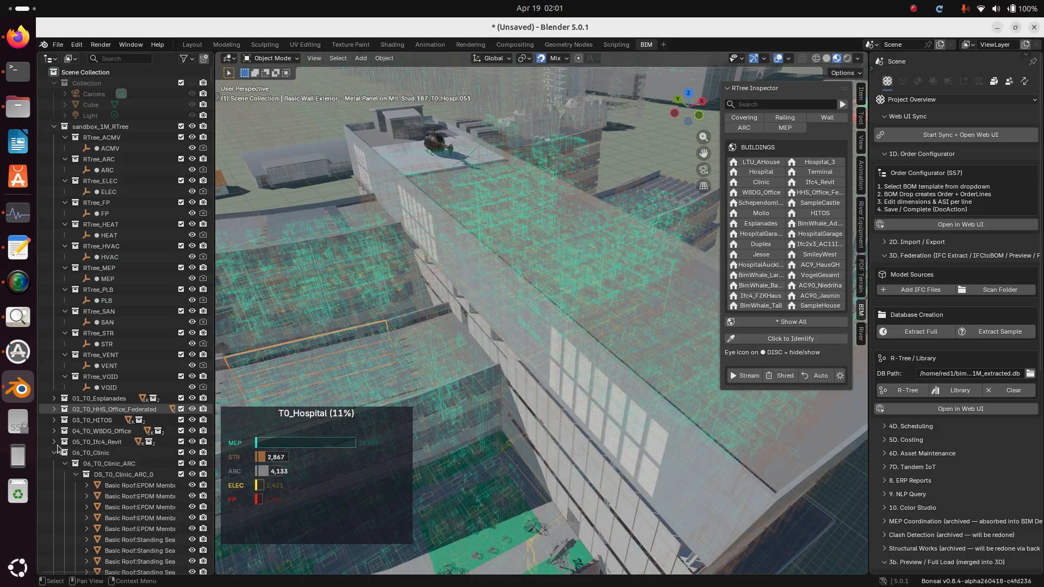
scroll(80, 524, down, 10)
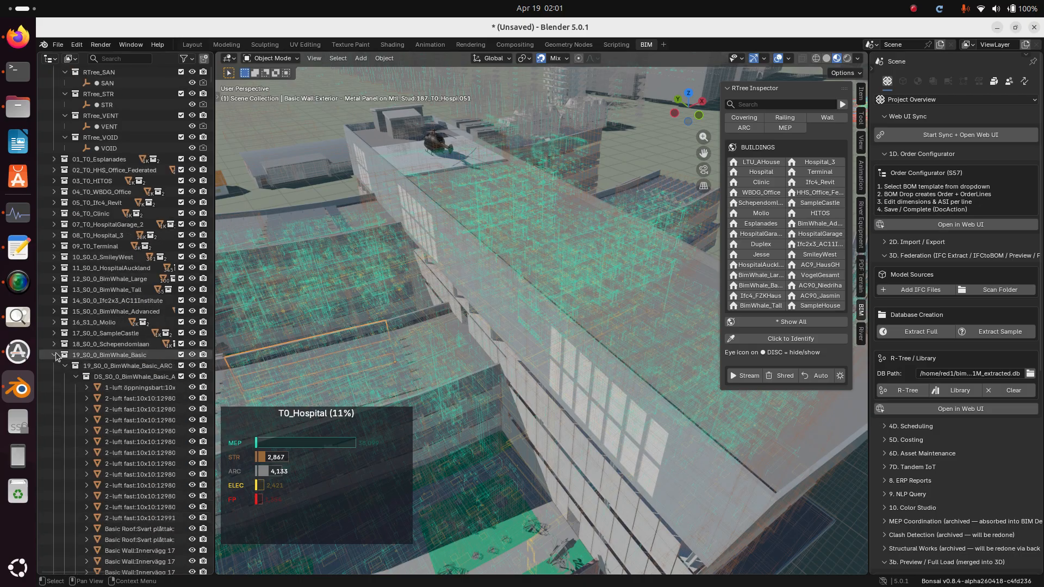
click(56, 355)
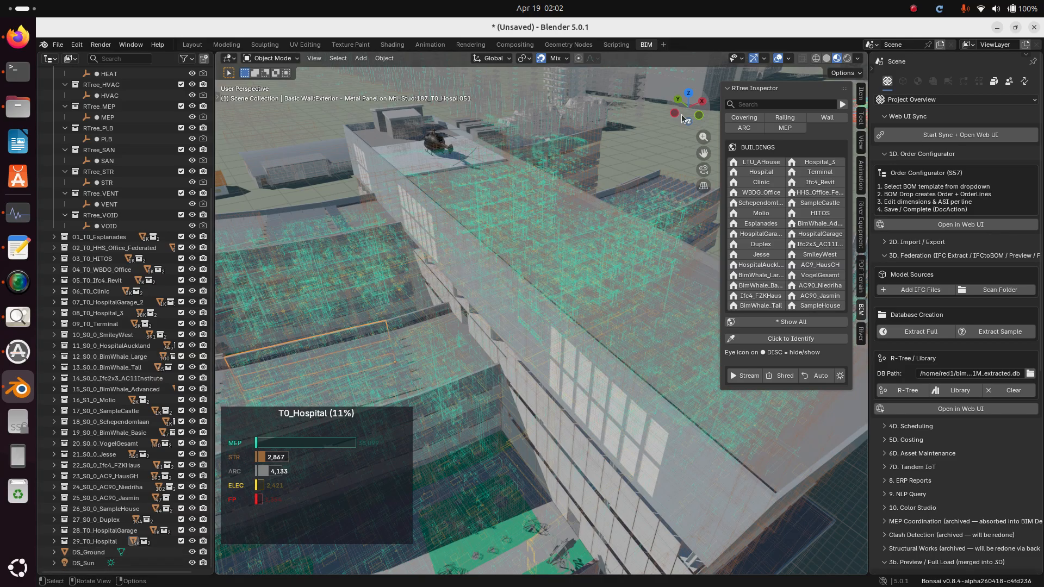
Step: Clear the loaded R-Tree wireframe overlay from the scene around the Hospital building
drag(681, 114, 701, 103)
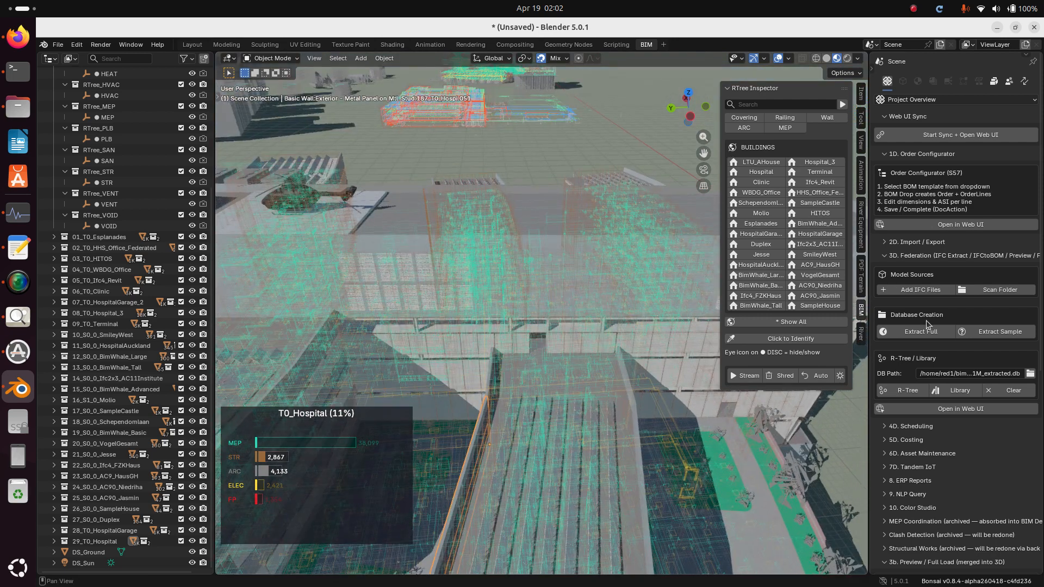
click(1015, 390)
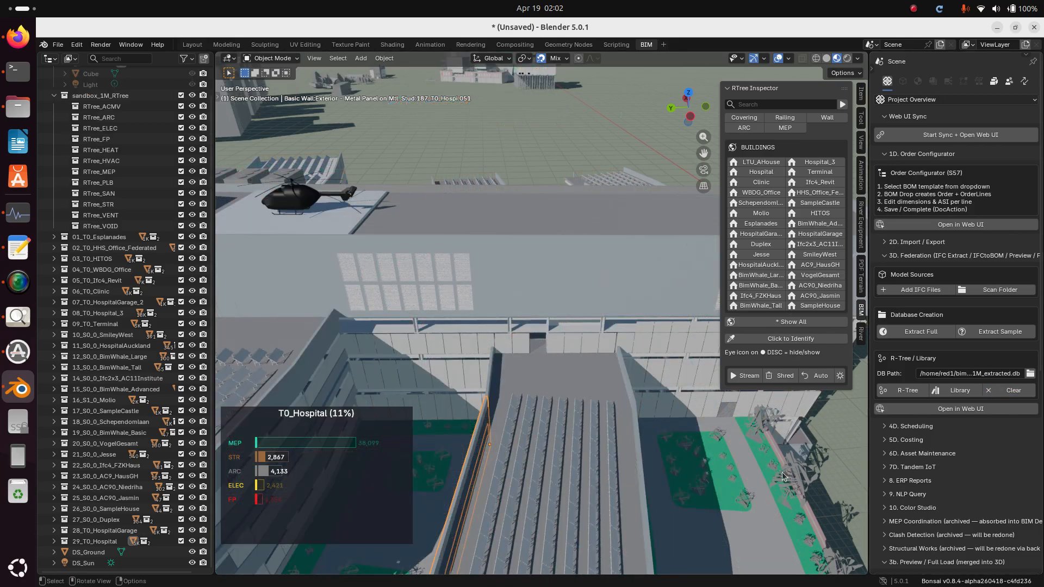
Step: Enlarge the 3D viewport by hiding the RTree Inspector sidebar and shrinking the properties and outliner areas to narrow strips
key(n)
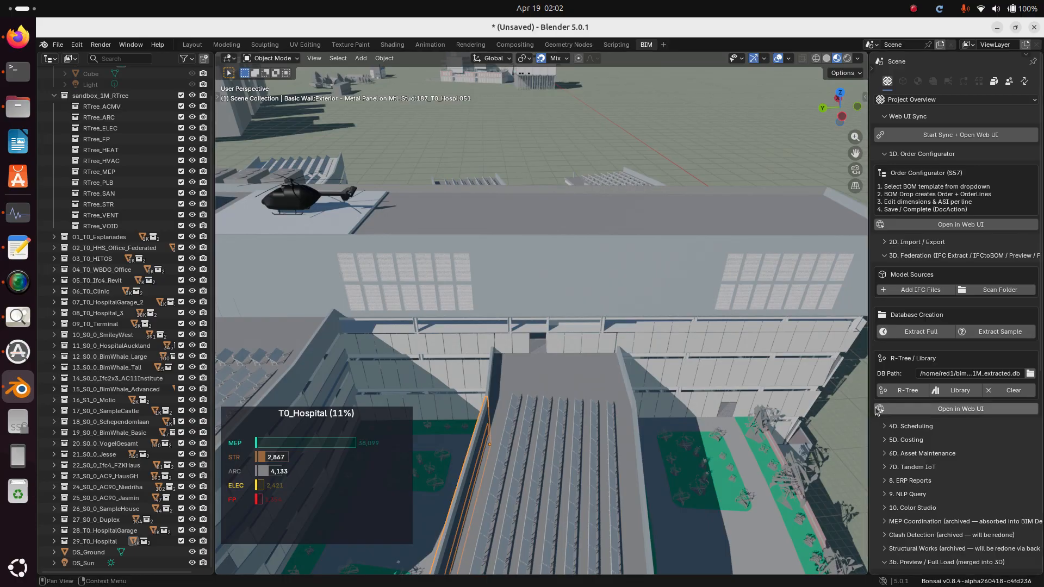
drag(871, 407, 956, 417)
drag(1040, 410, 1042, 411)
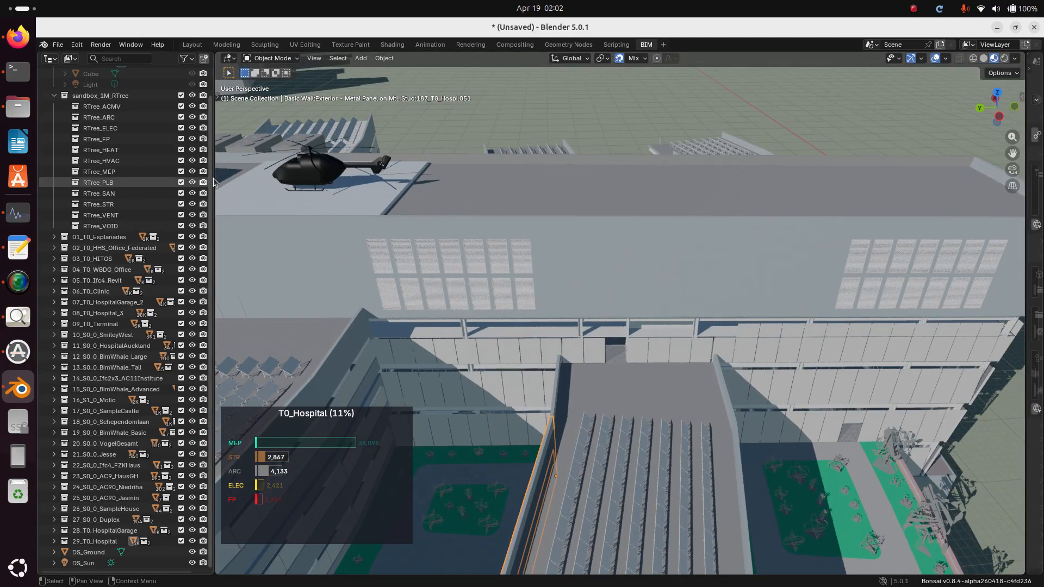
drag(213, 179, 35, 168)
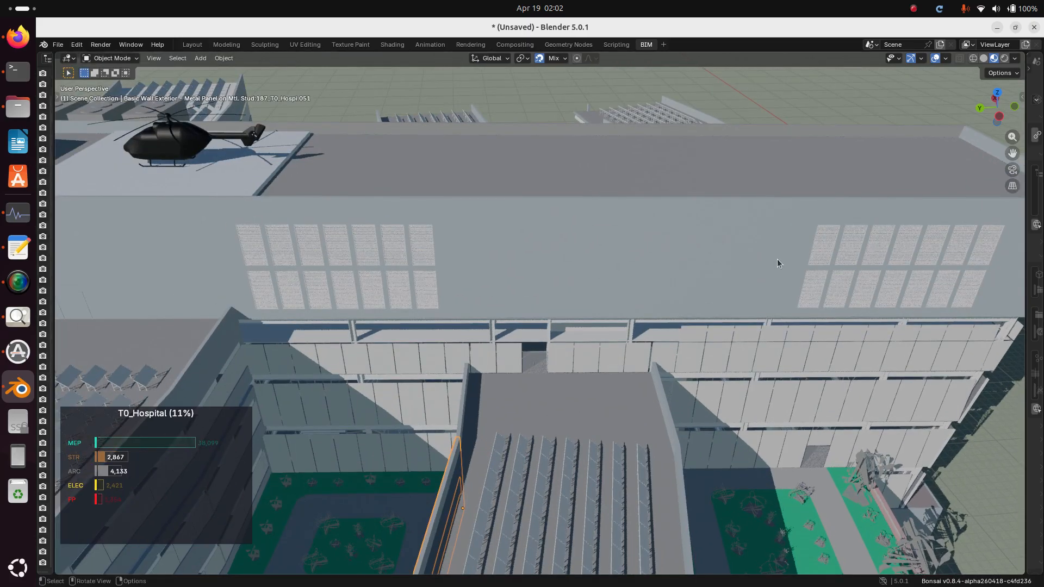
Step: Look over the streamed Hospital building and its surroundings, and resume direct streaming
scroll(777, 259, down, 5)
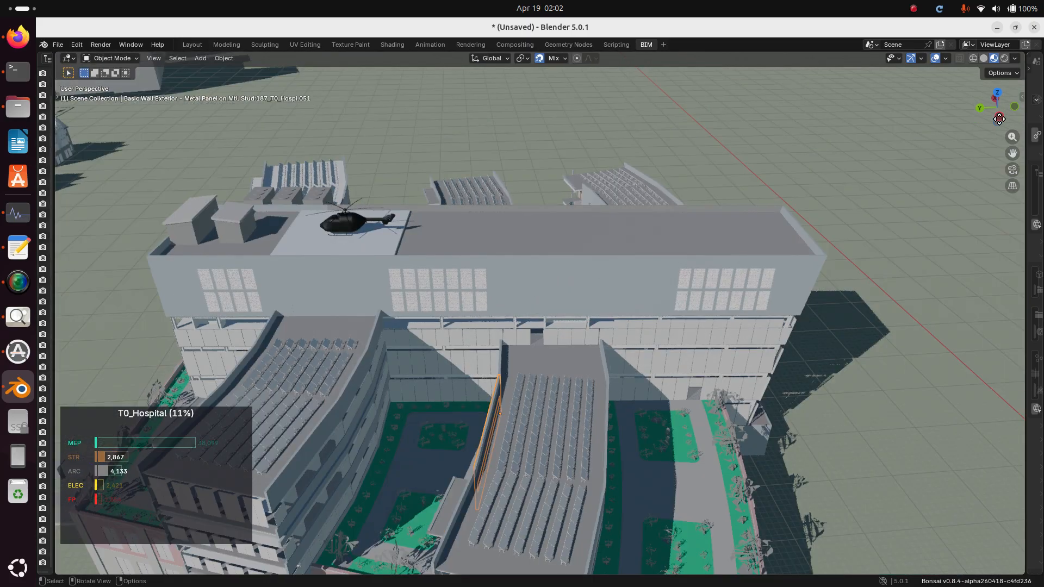
drag(997, 114, 984, 49)
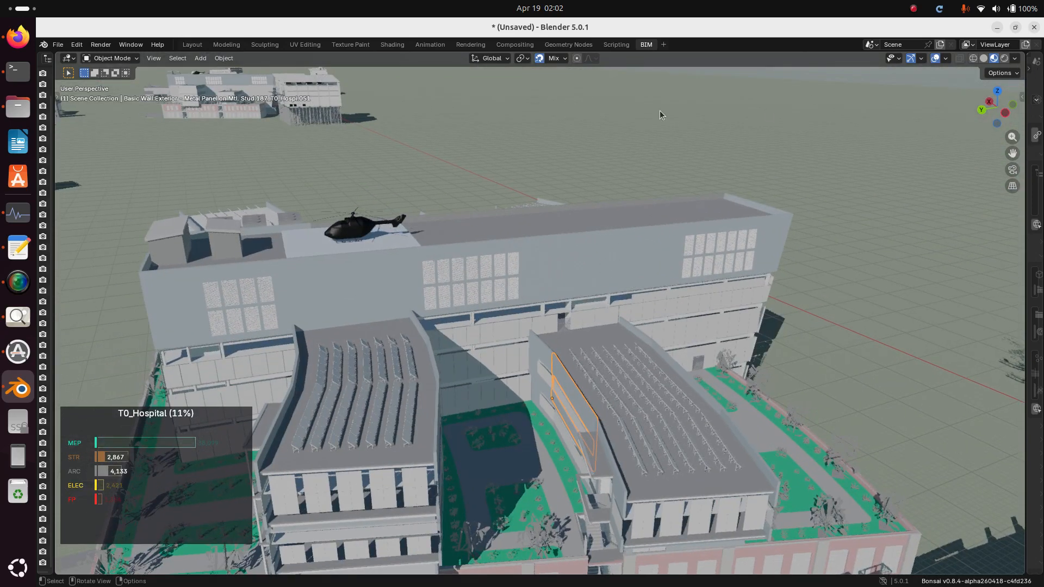
scroll(632, 123, up, 5)
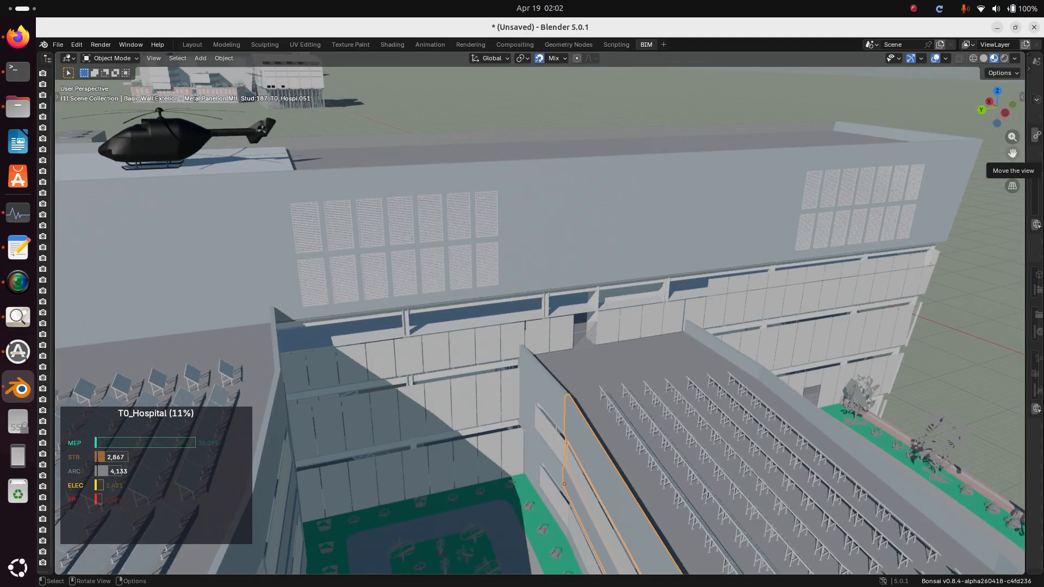
drag(1011, 152, 1043, 553)
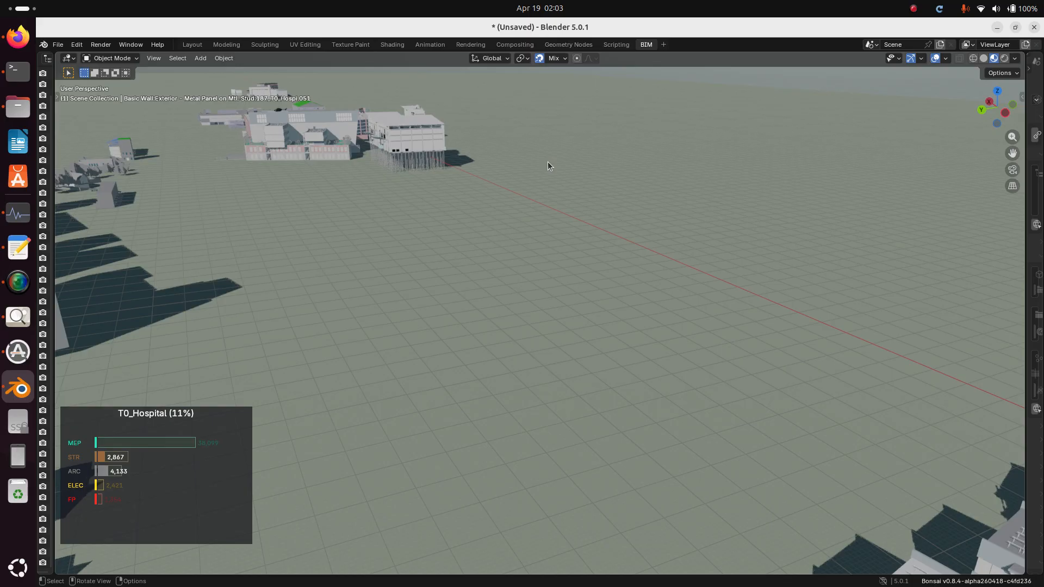
key(ctrl+shift+d)
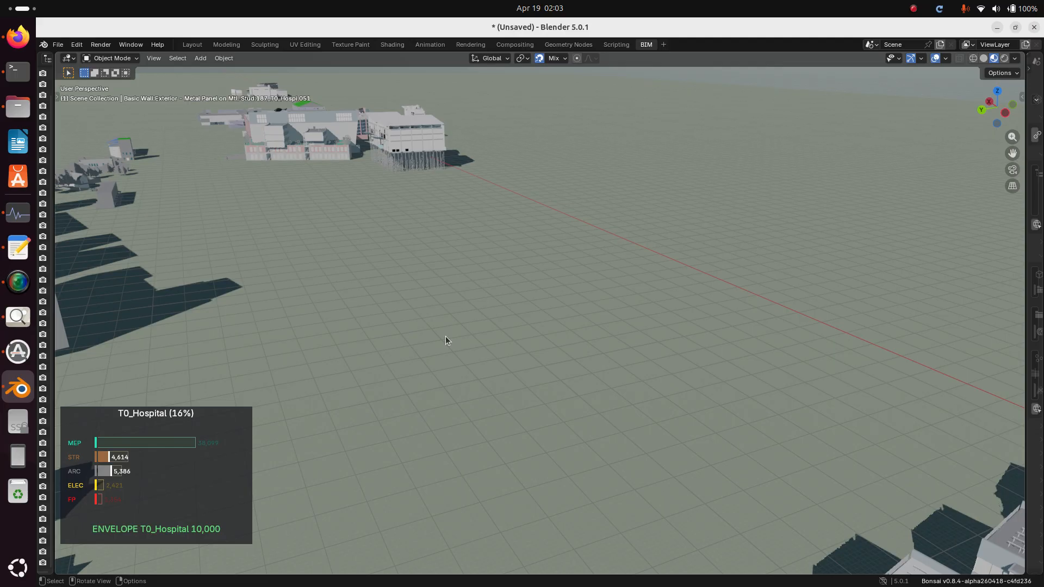
click(916, 8)
click(913, 33)
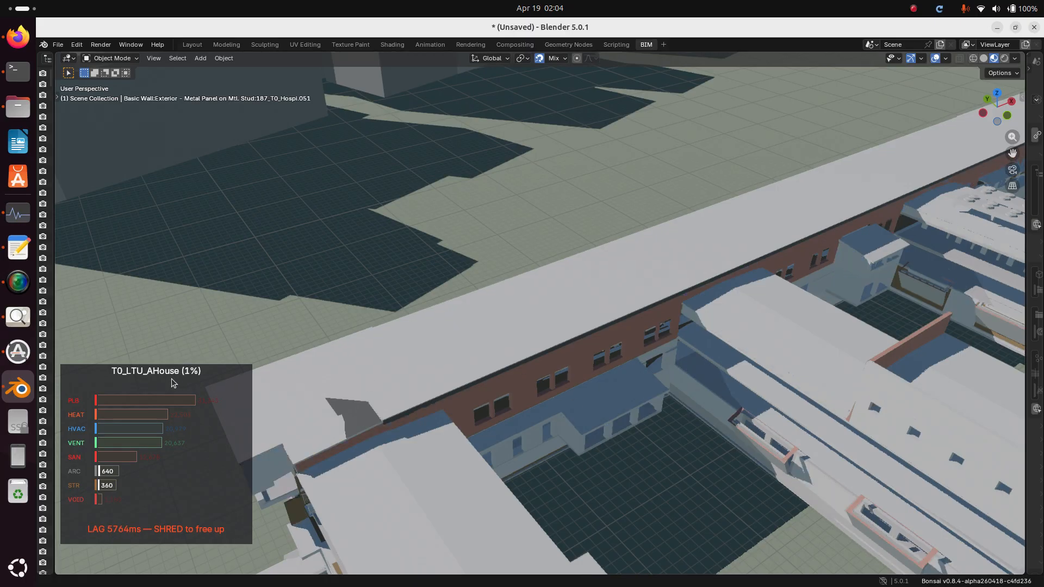
Step: Check CPU and memory use in System Monitor during the LTU_AHouse streaming, and return to Blender to survey the streamed buildings
click(18, 218)
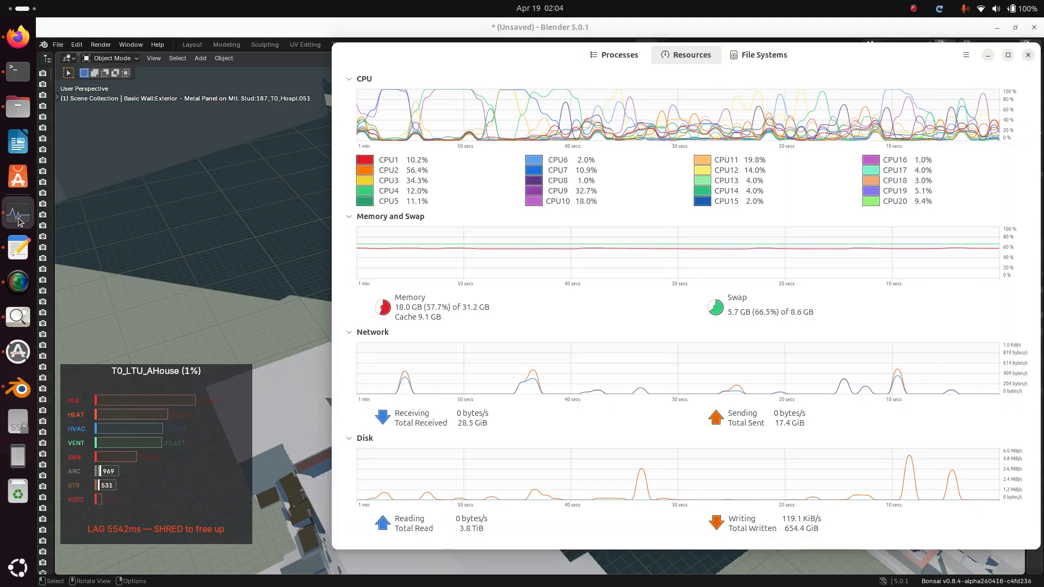
click(244, 212)
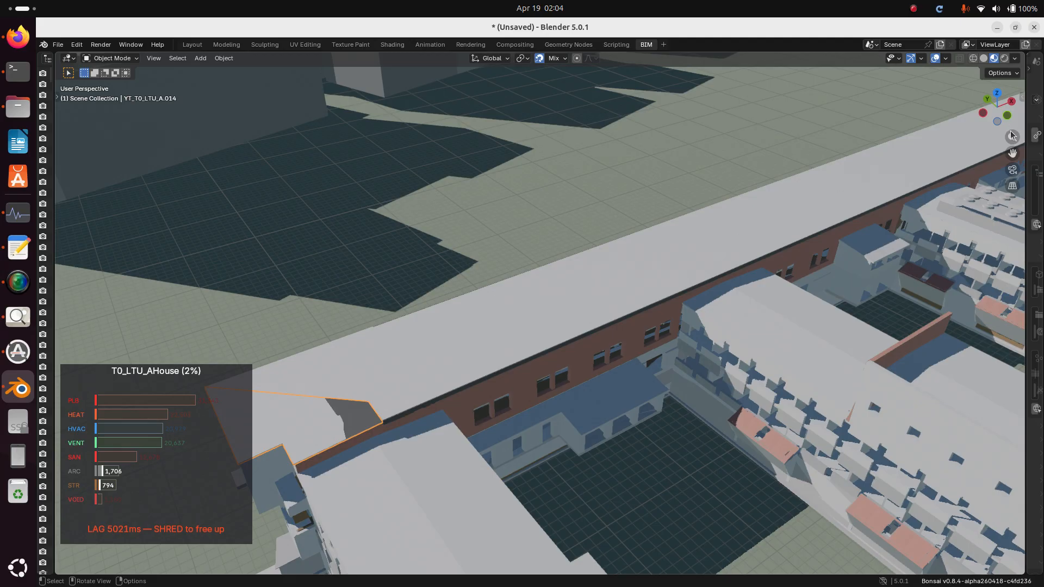
scroll(1012, 138, down, 10)
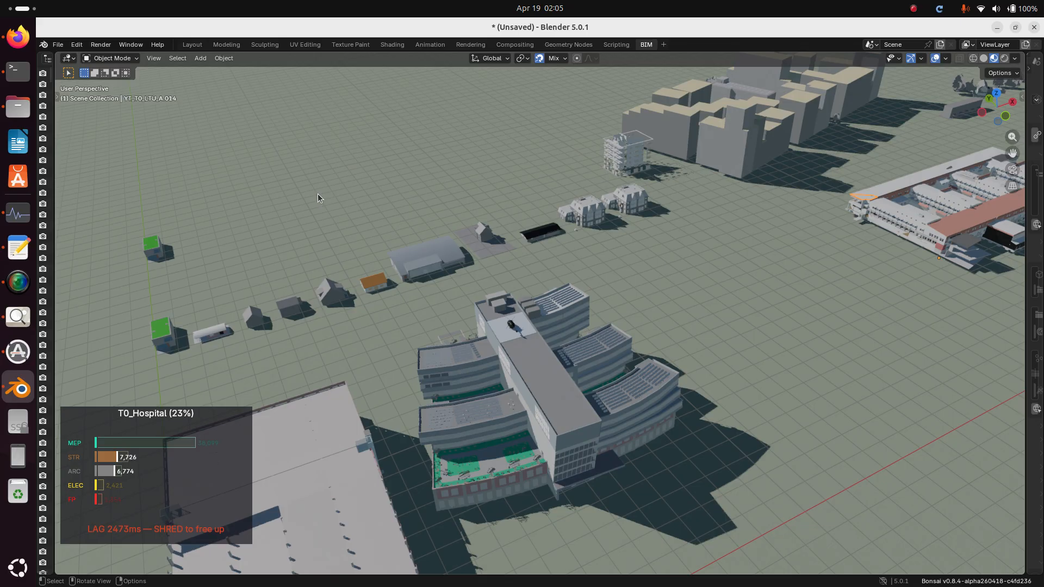
click(913, 8)
click(902, 27)
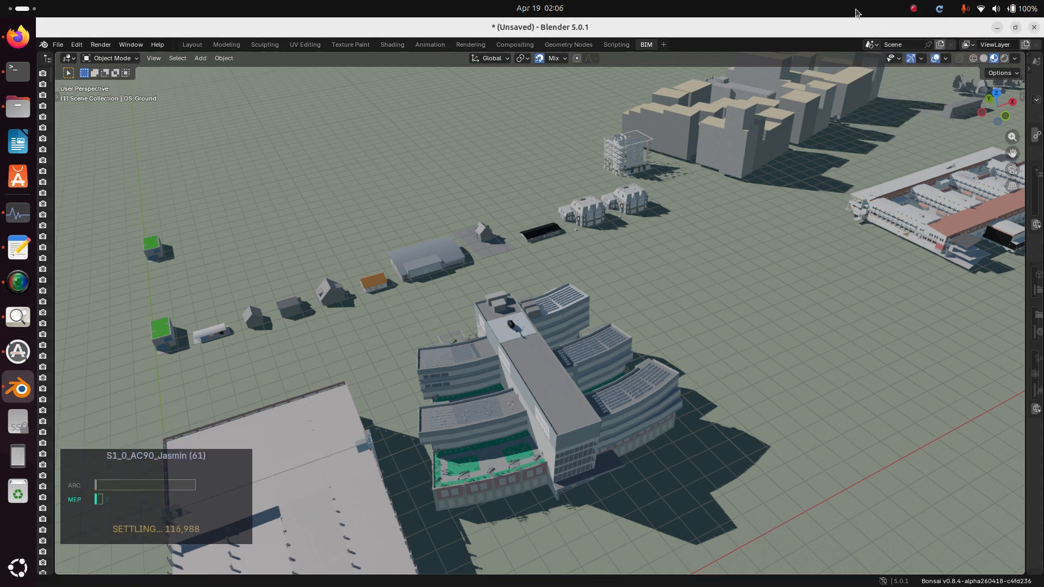
Step: Examine the direct-streaming envelope log in the terminal and return to the Blender scene
scroll(472, 147, up, 1)
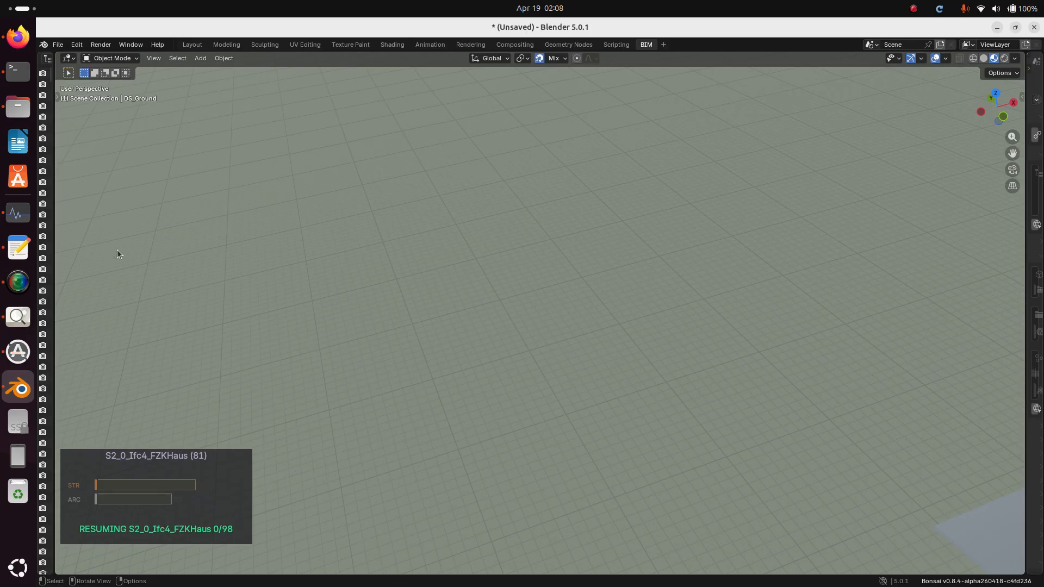
click(17, 72)
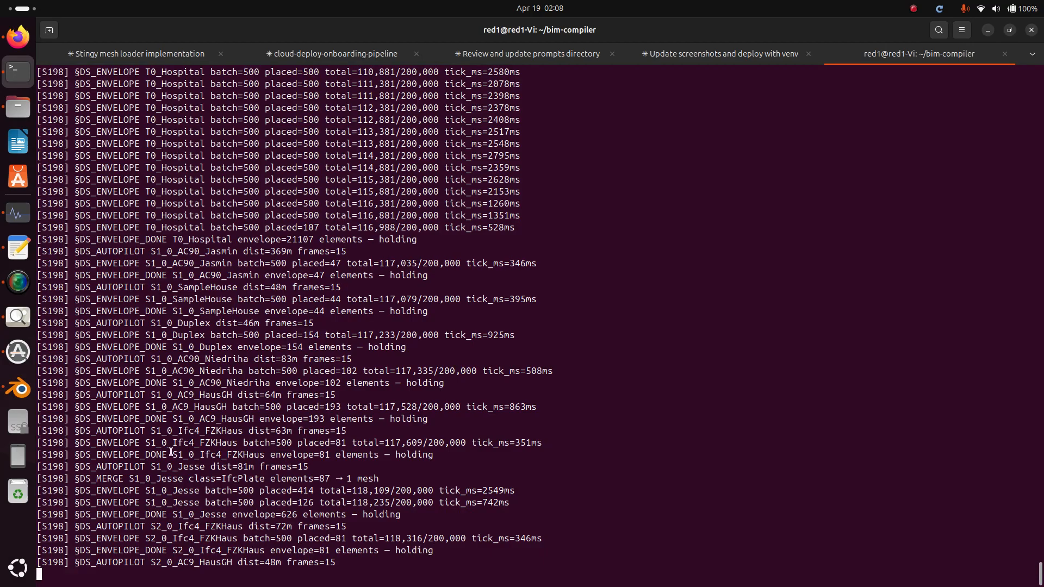
click(19, 389)
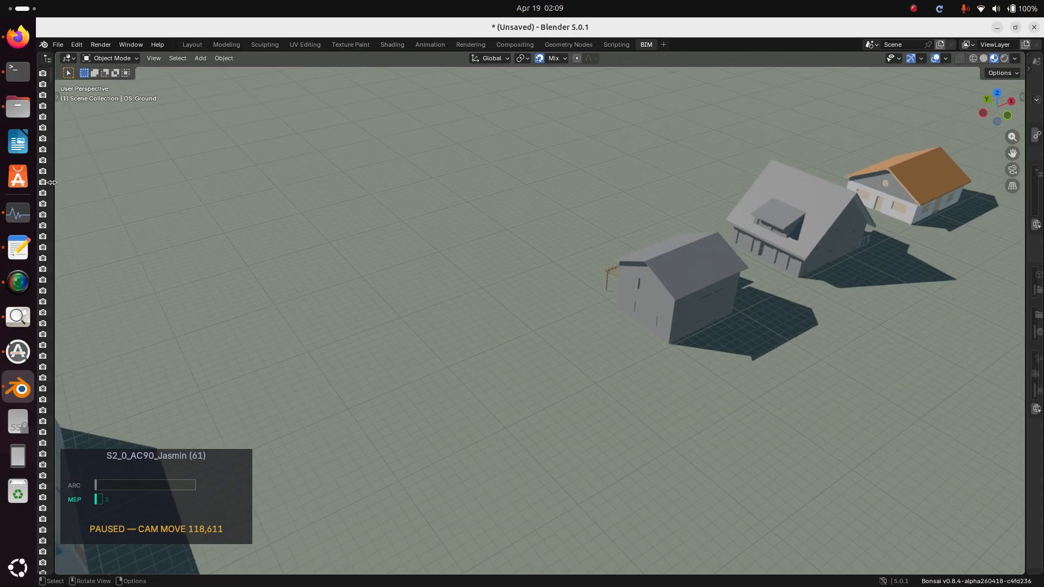
Step: Widen the outliner again so the full names of the streamed building collections are readable
drag(52, 182, 157, 183)
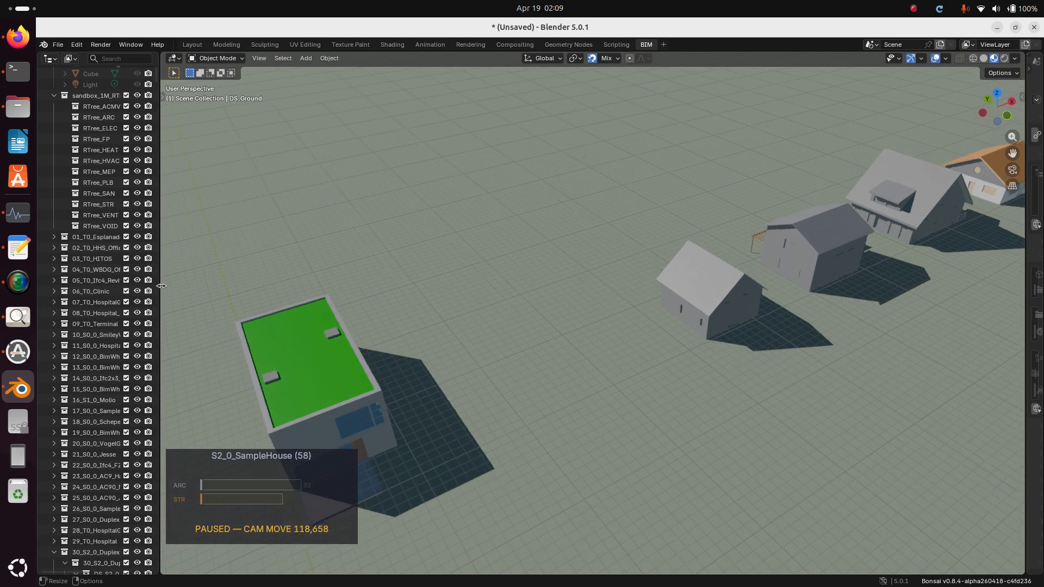
drag(160, 287, 212, 287)
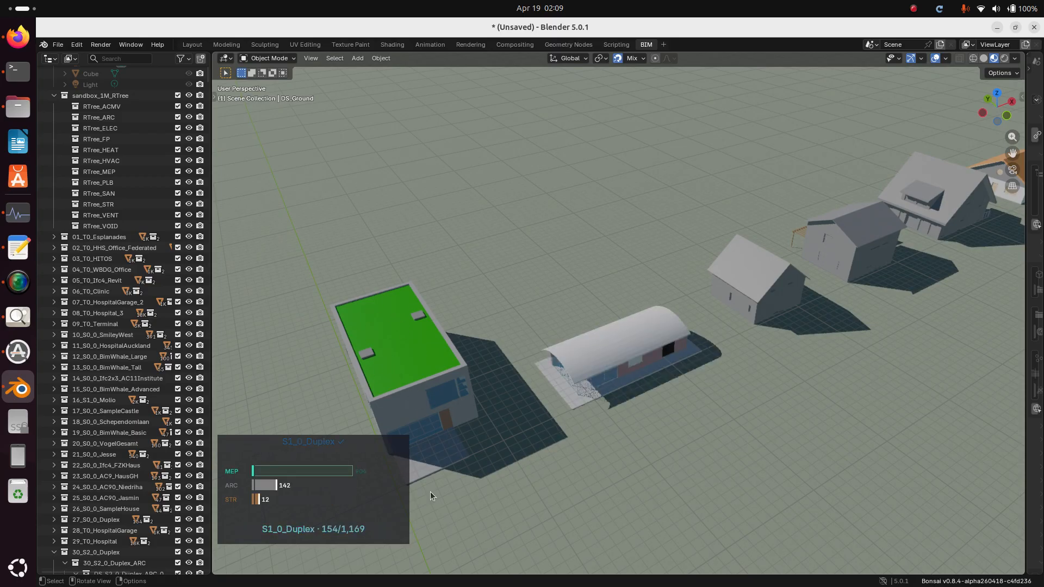
middle_drag(430, 492, 424, 494)
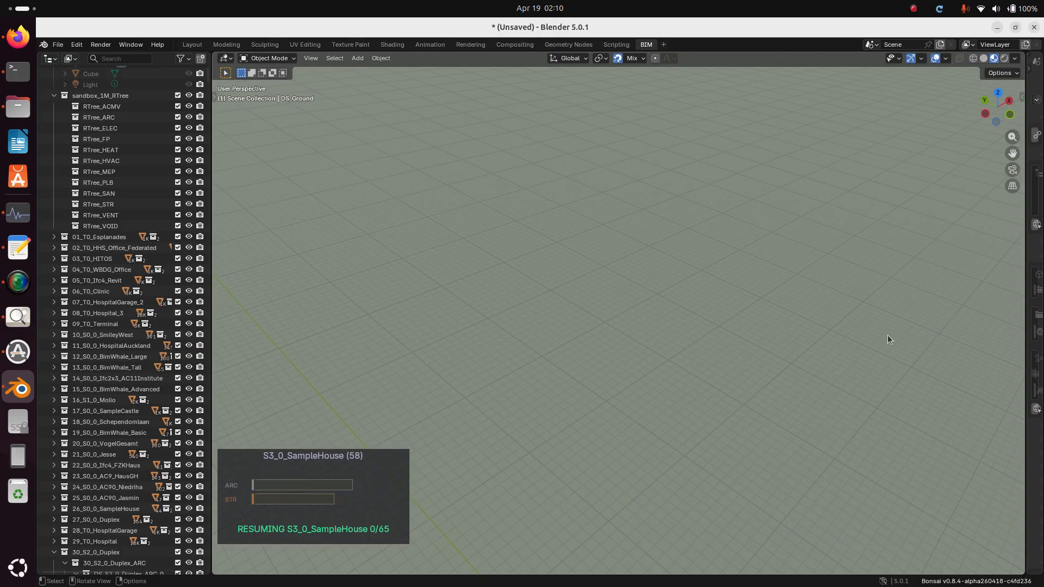
Step: Stop direct streaming from the reopened RTree Inspector and filter its building list by "Hospital"
key(n)
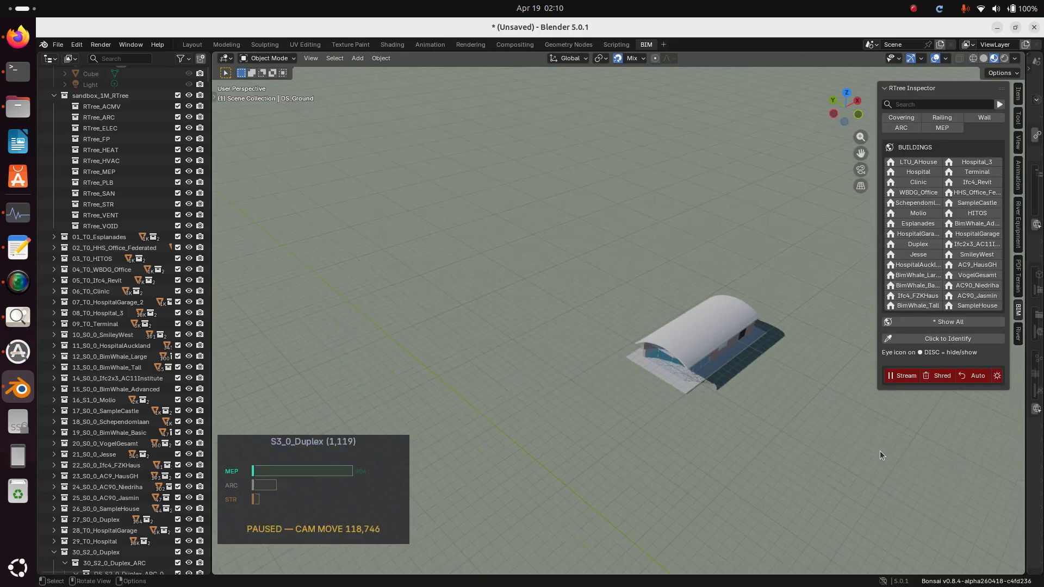
click(905, 376)
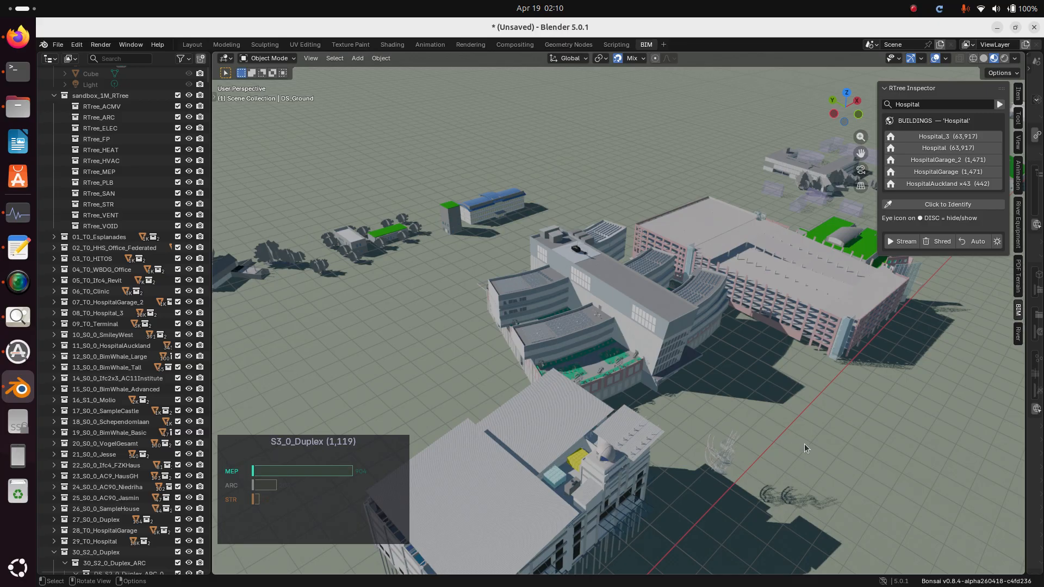
Step: Capture a screenshot of the selected area covering the outliner and the streamed Hospital scene
key(Print)
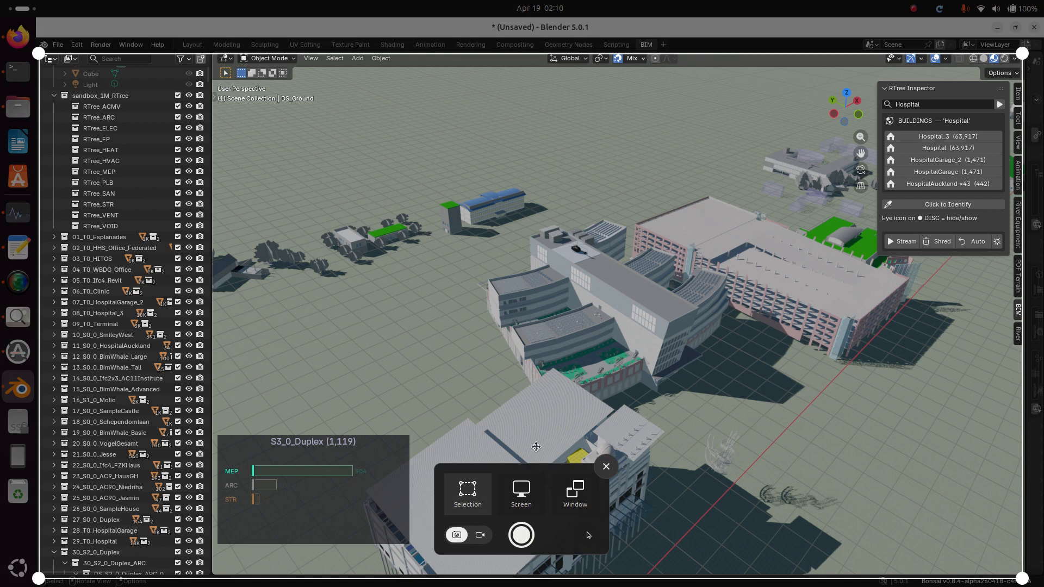
click(521, 535)
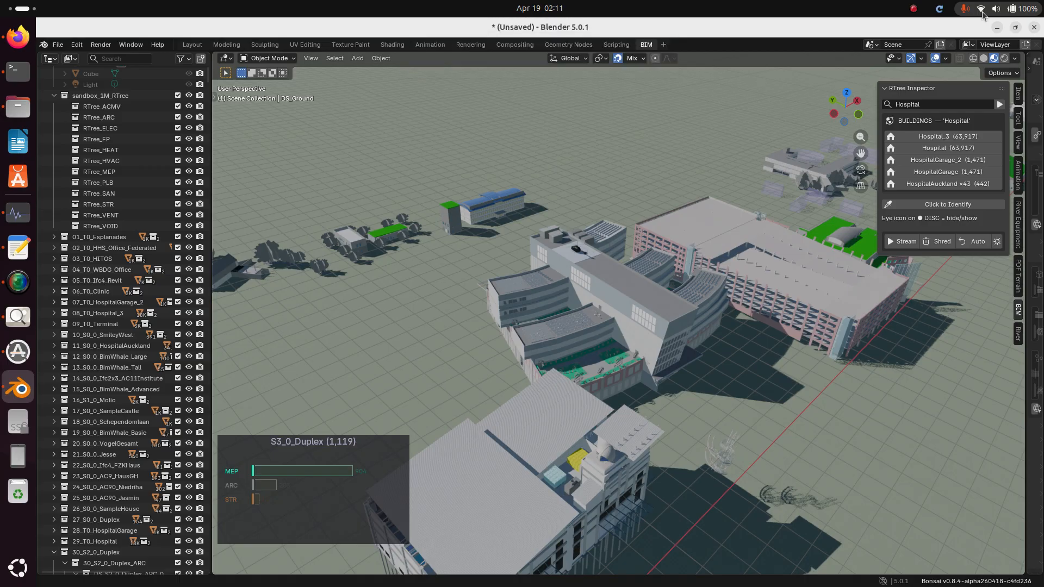
click(912, 9)
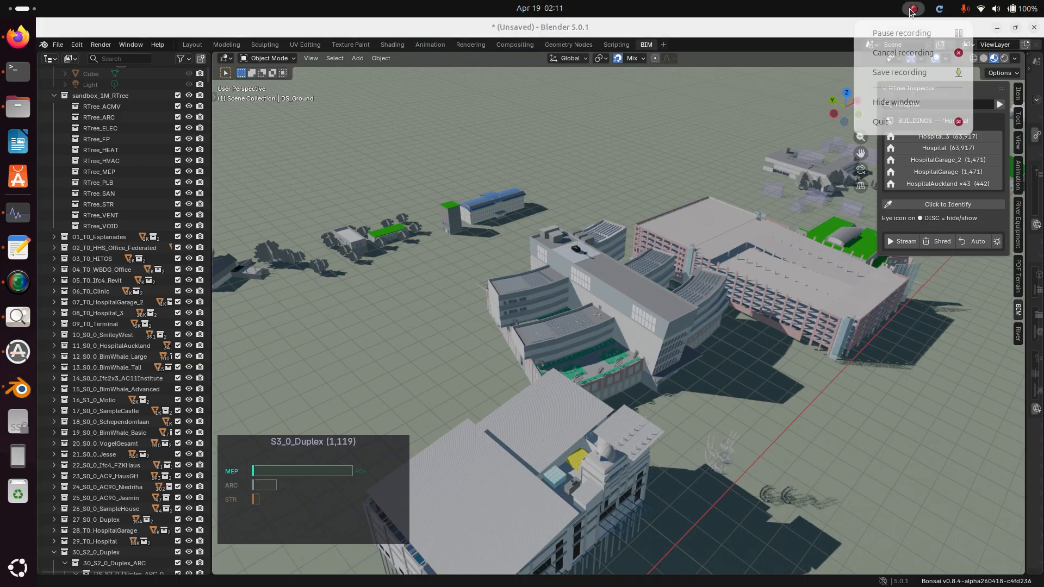